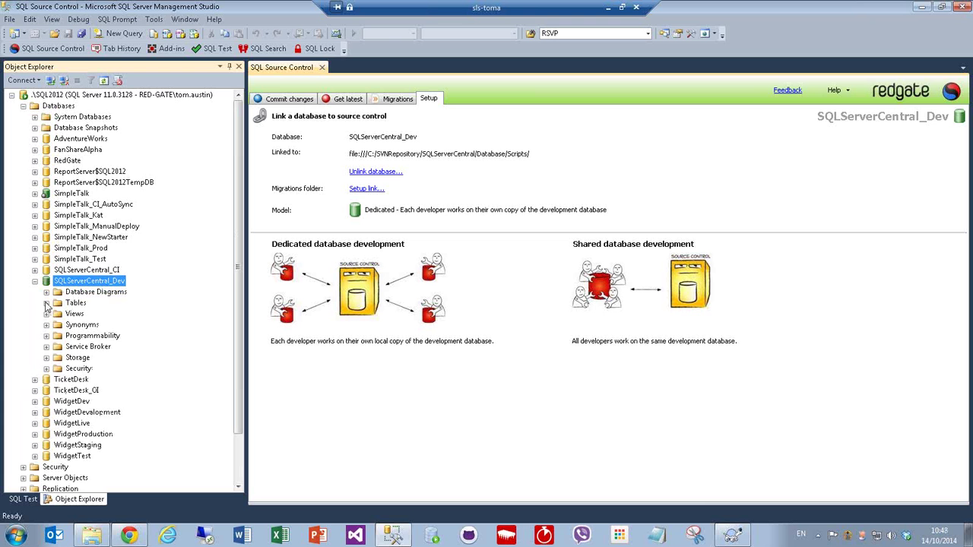
Step: Compare the tables in SQLServerCentral_Dev with the scripts in the SVN repository's Database/Scripts/Tables folder
{"action": "left_click", "coordinate": [47, 303]}
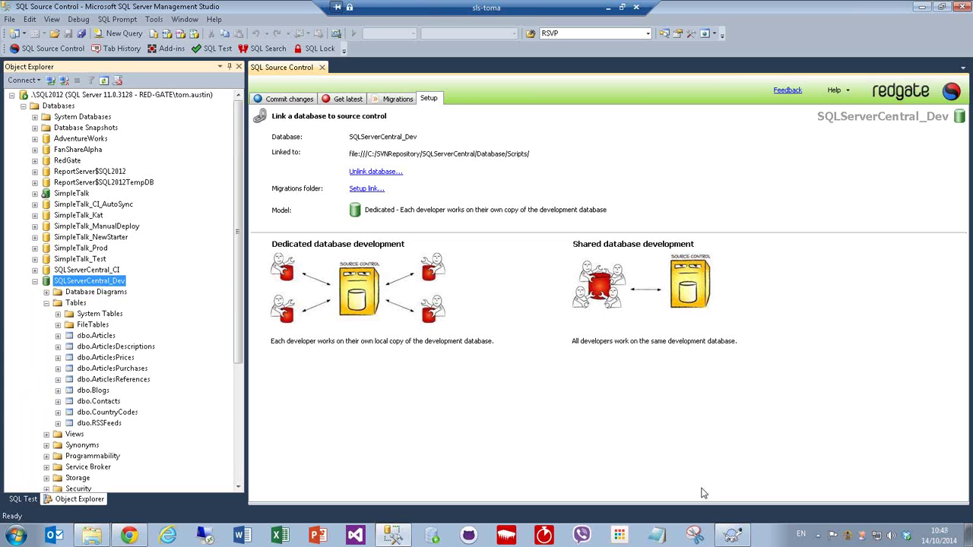
{"action": "left_click", "coordinate": [733, 536]}
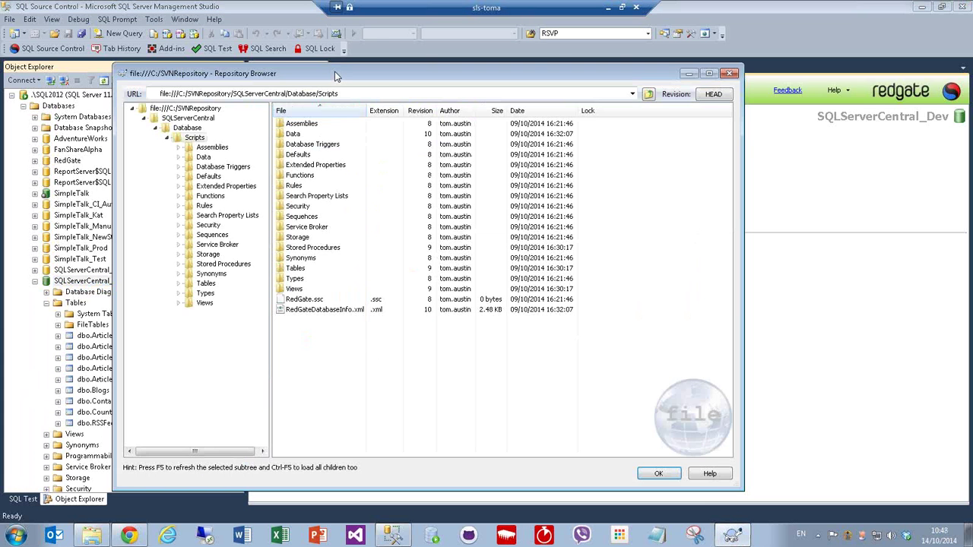
{"action": "left_click_drag", "start_coordinate": [337, 76], "coordinate": [416, 92]}
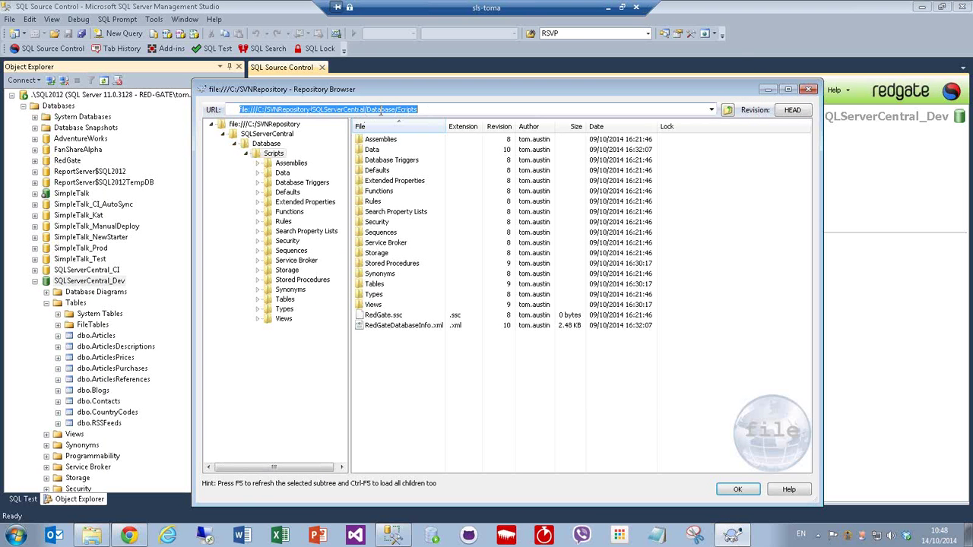
{"action": "double_click", "coordinate": [373, 283]}
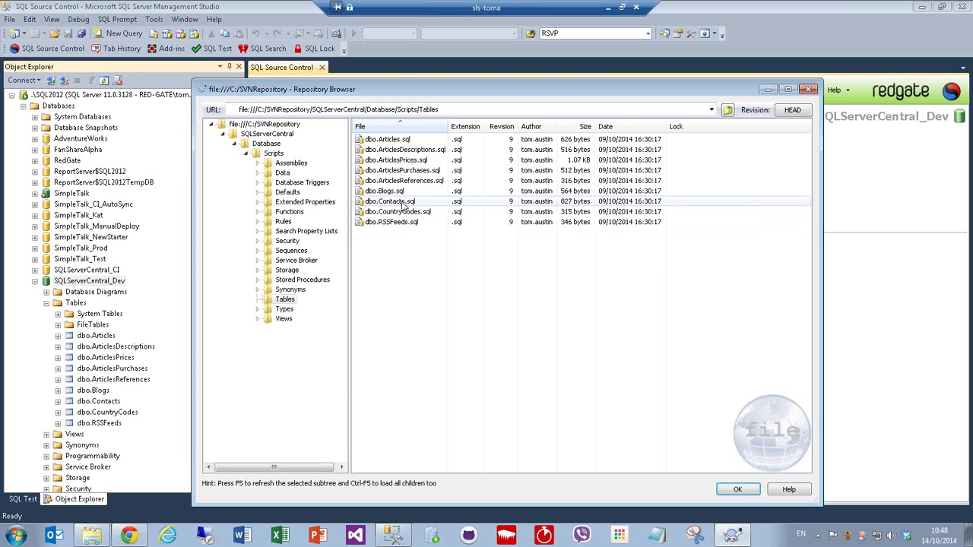
{"action": "left_click", "coordinate": [810, 90]}
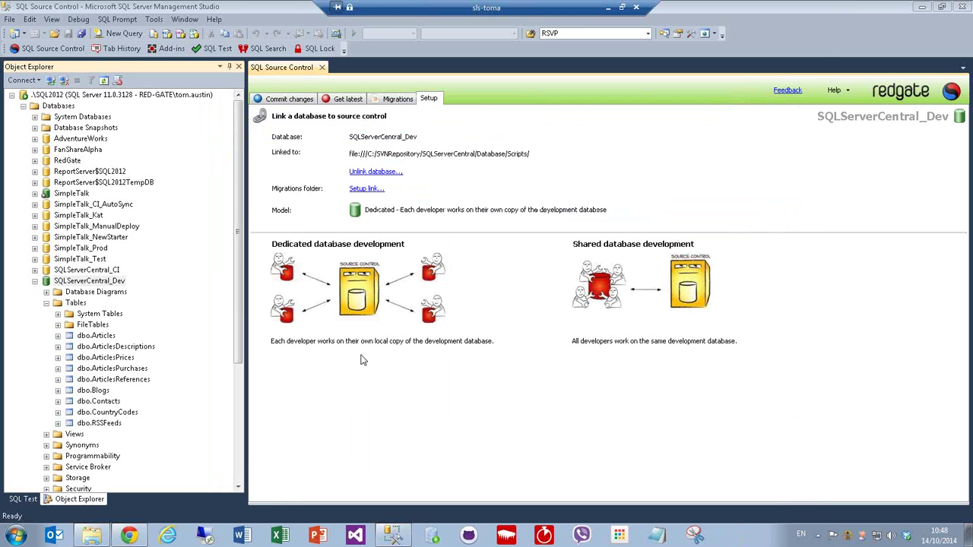
{"action": "left_click", "coordinate": [35, 281]}
Step: Switch to TeamCity in Chrome and open the SQLServerCentral VCS root of the Database CI build configuration
{"action": "left_click", "coordinate": [127, 536]}
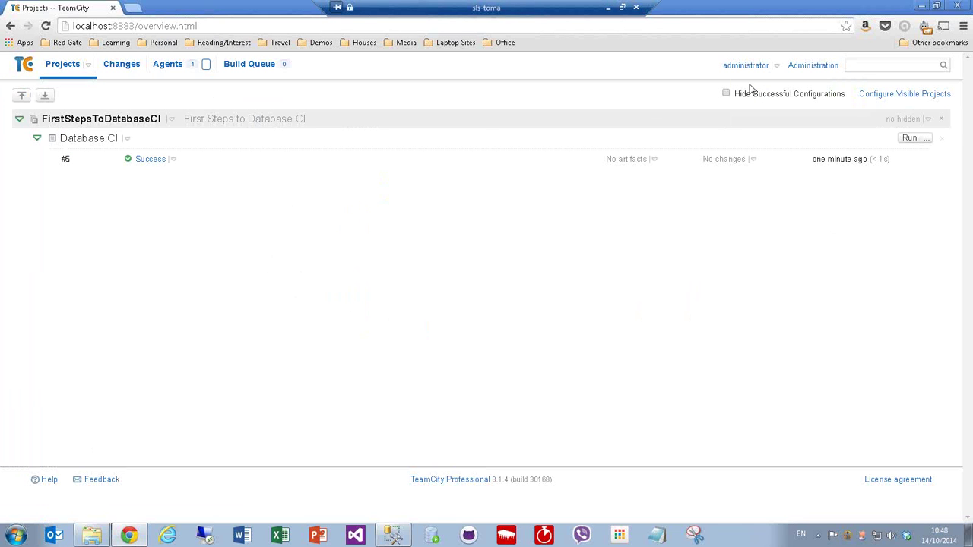
{"action": "left_click", "coordinate": [174, 160]}
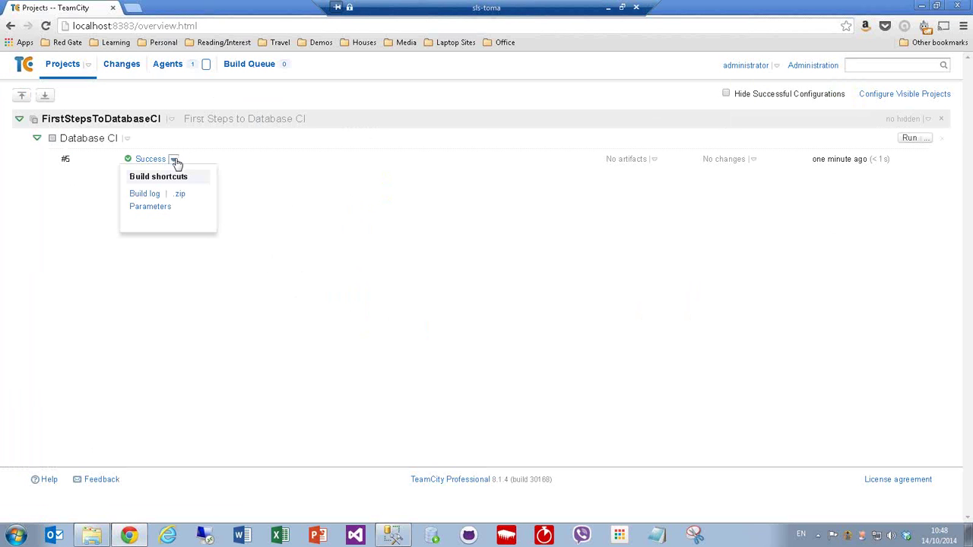
{"action": "left_click", "coordinate": [129, 141]}
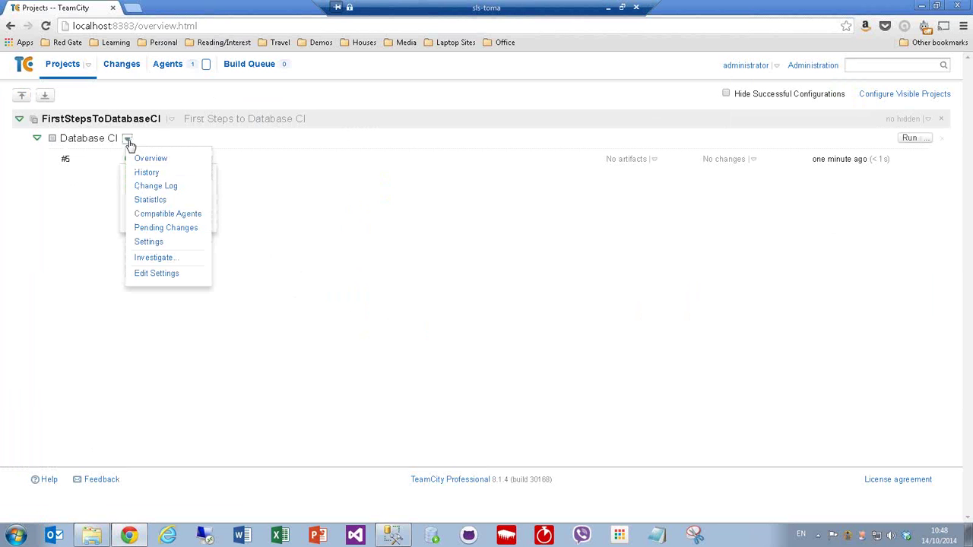
{"action": "left_click", "coordinate": [160, 275]}
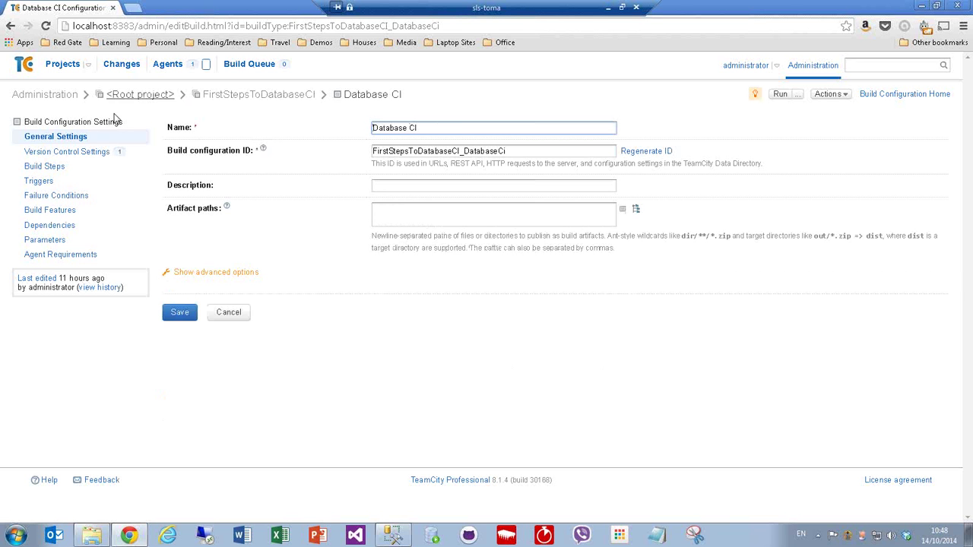
{"action": "left_click", "coordinate": [57, 154]}
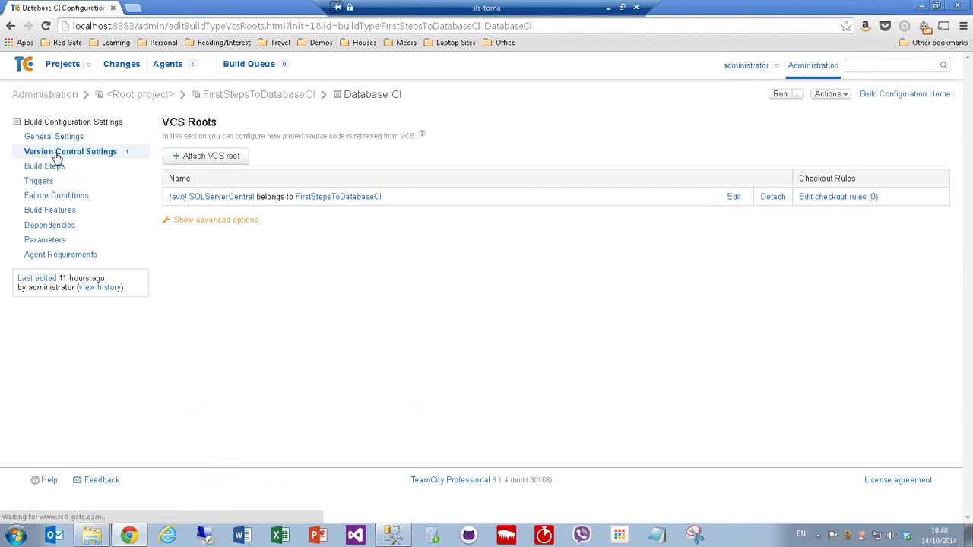
{"action": "left_click", "coordinate": [734, 198]}
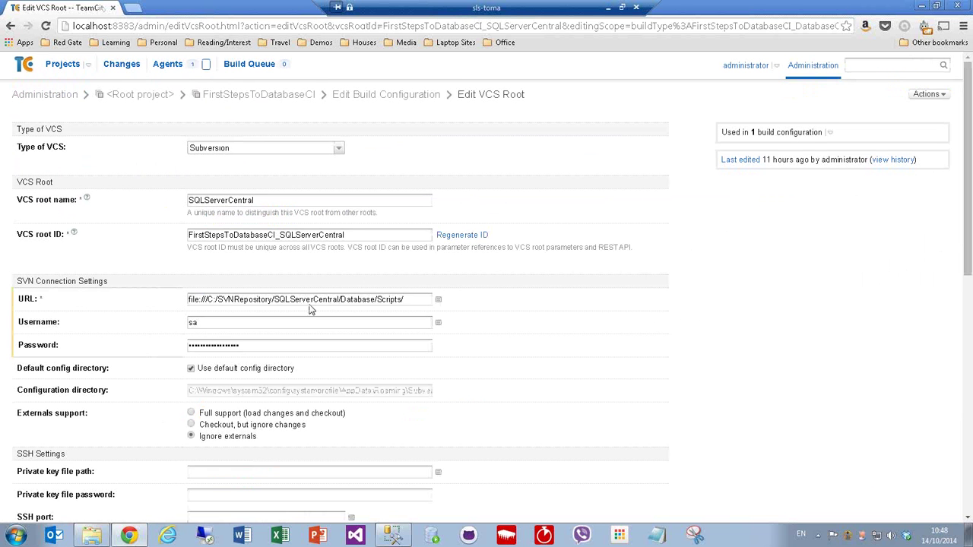
Step: Examine the repository URL in the VCS root's SVN connection settings
{"action": "left_click", "coordinate": [305, 301]}
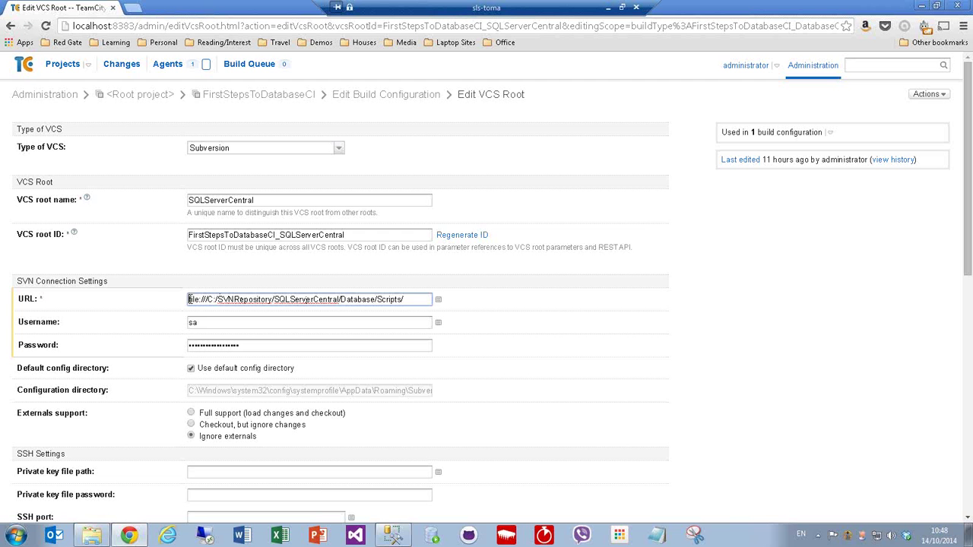
{"action": "left_click_drag", "start_coordinate": [189, 299], "coordinate": [405, 295]}
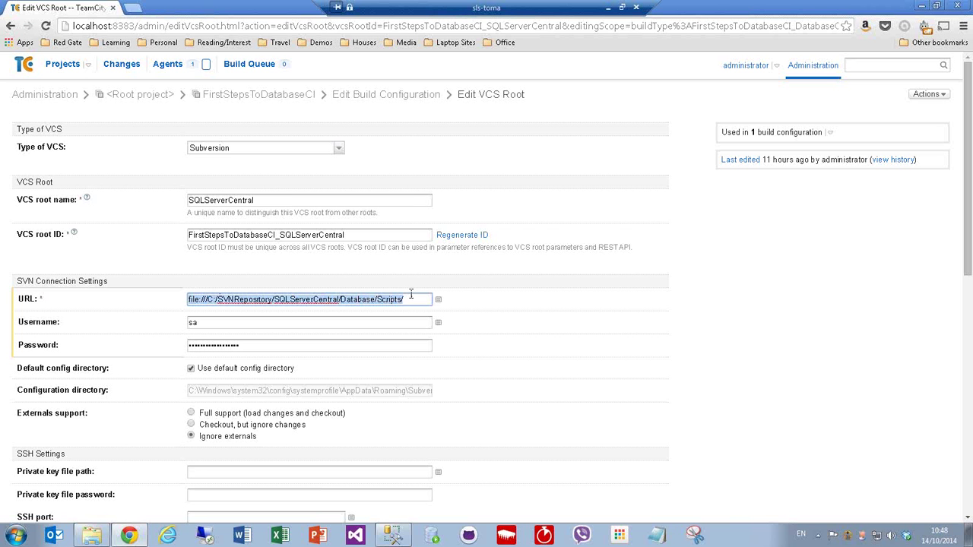
{"action": "left_click", "coordinate": [311, 300]}
{"action": "left_click_drag", "start_coordinate": [409, 299], "coordinate": [185, 300]}
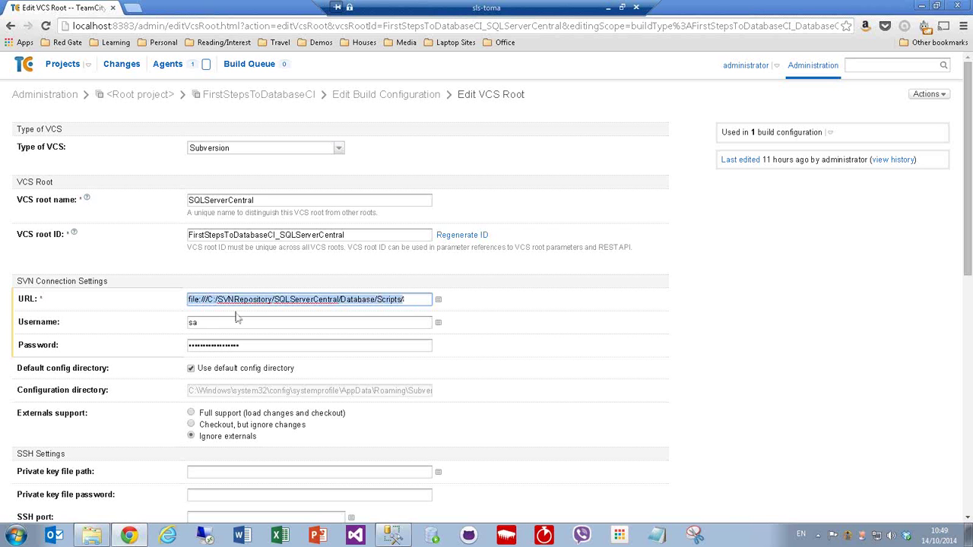
Step: Add a build step to the Database CI configuration with the Red Gate SQL CI Build runner type
{"action": "left_click", "coordinate": [56, 68]}
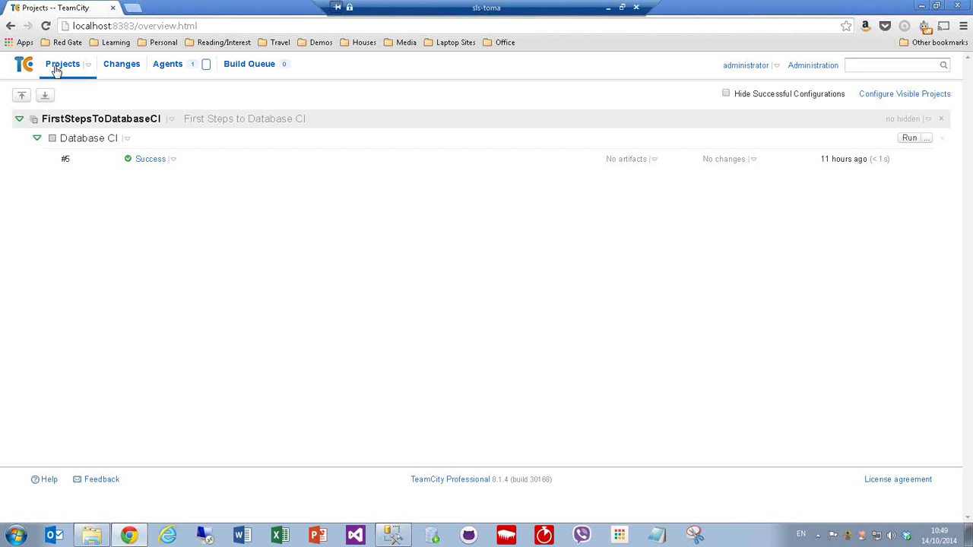
{"action": "left_click", "coordinate": [127, 141]}
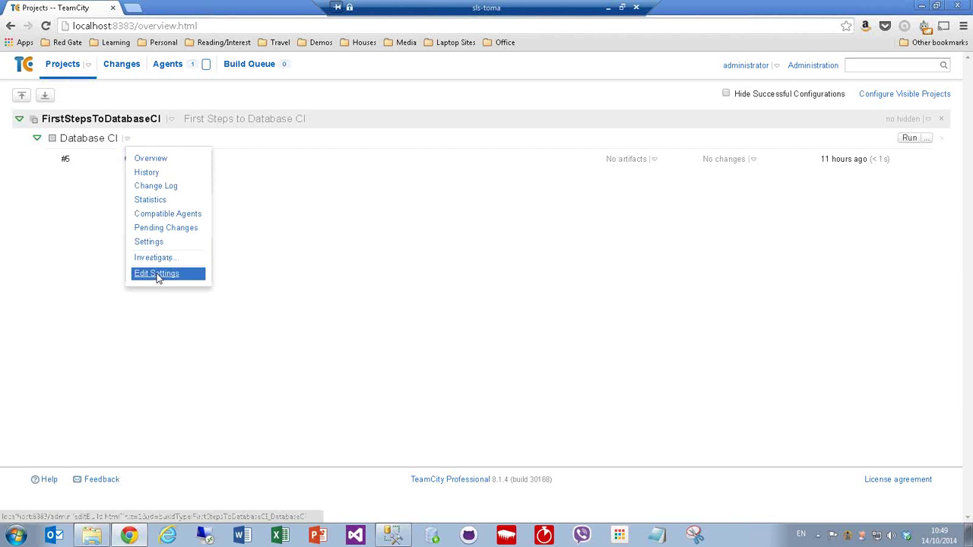
{"action": "left_click", "coordinate": [157, 277]}
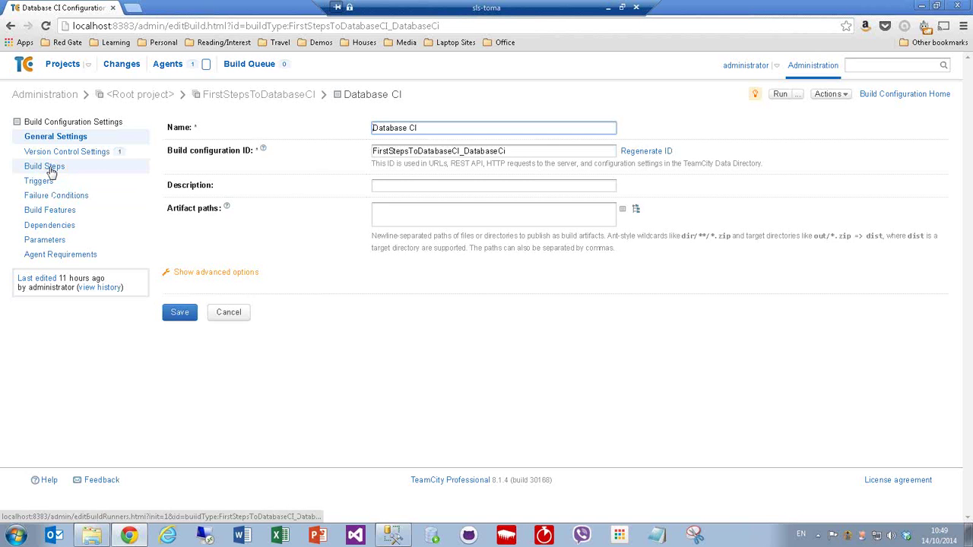
{"action": "left_click", "coordinate": [49, 168]}
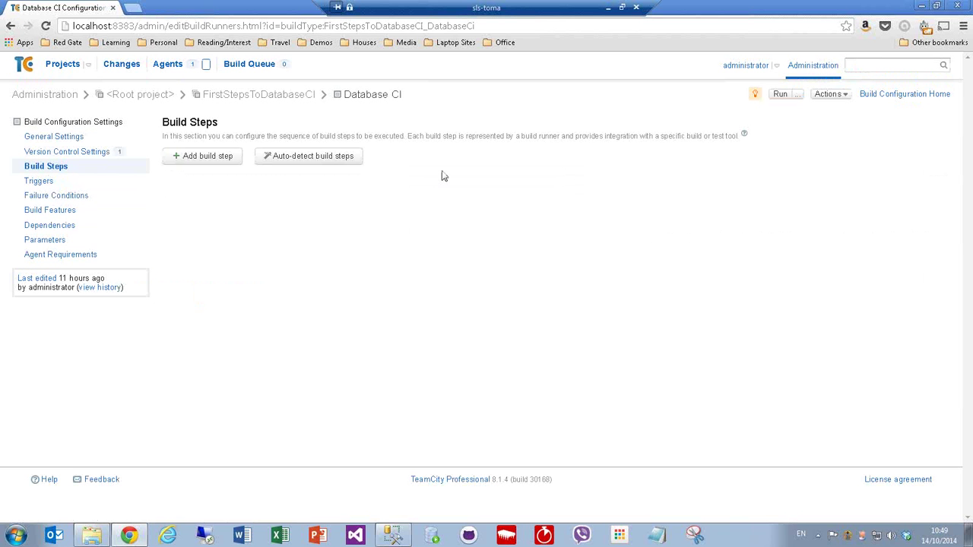
{"action": "left_click", "coordinate": [202, 162]}
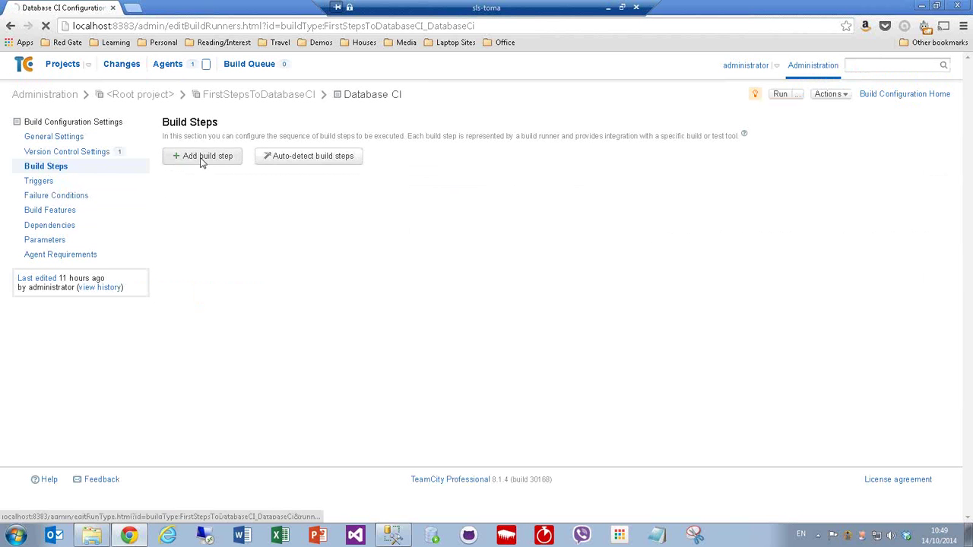
{"action": "left_click", "coordinate": [523, 142]}
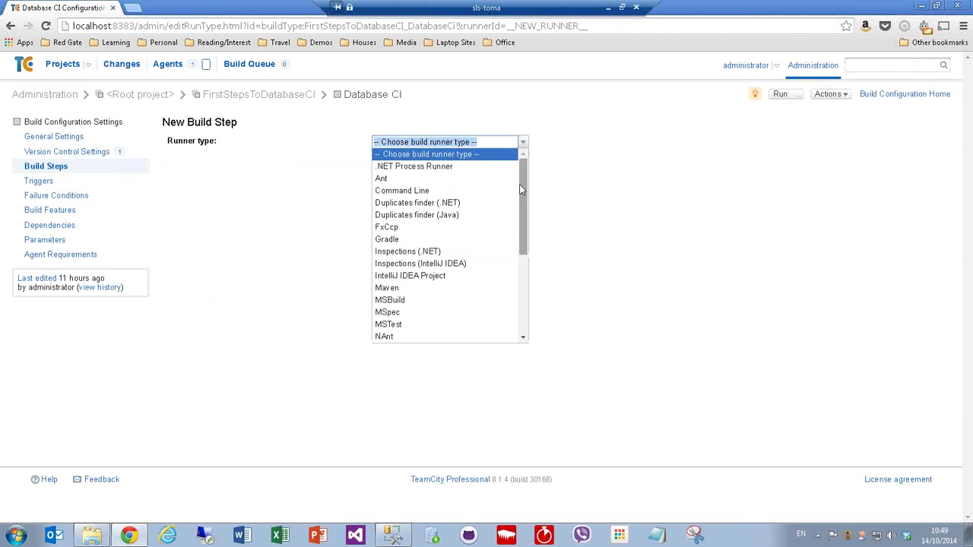
{"action": "left_click_drag", "start_coordinate": [521, 190], "coordinate": [529, 268]}
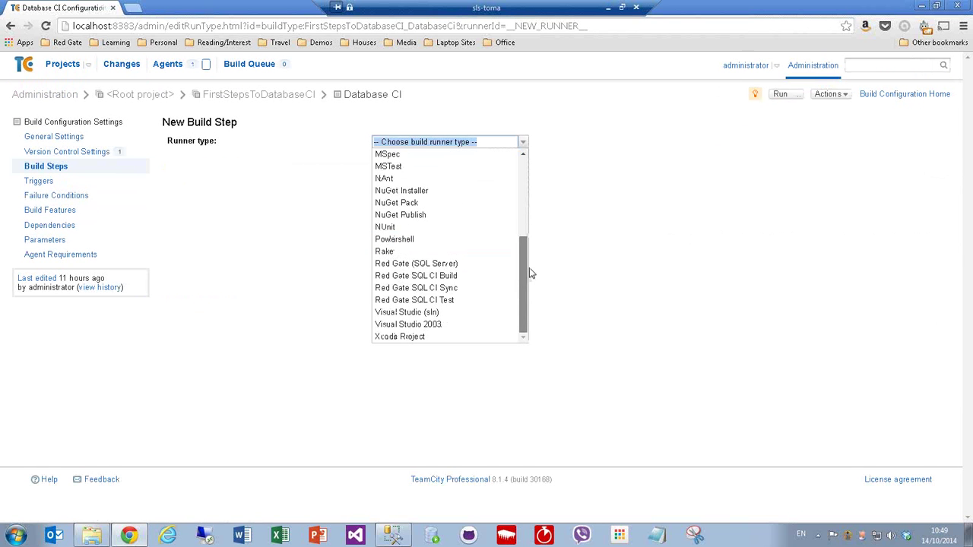
{"action": "left_click", "coordinate": [431, 276]}
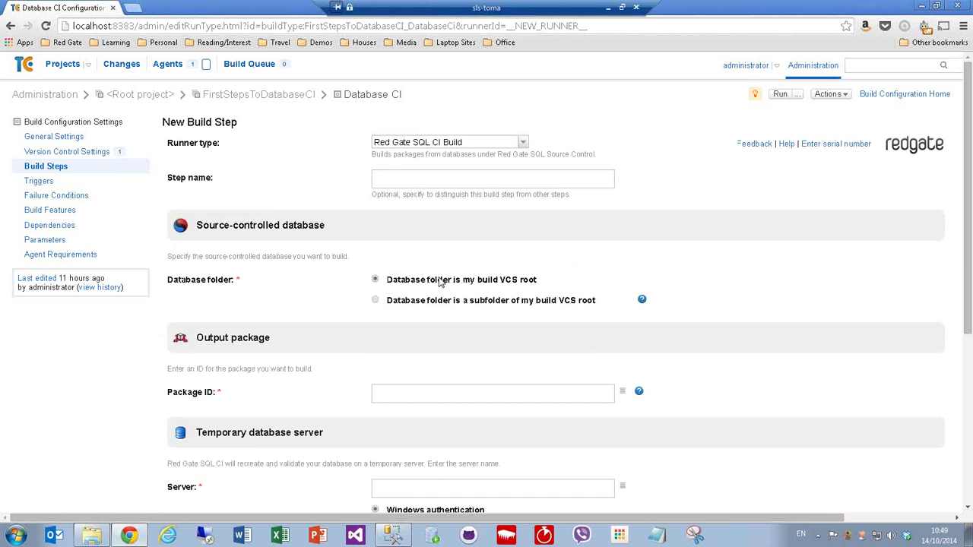
Step: Name the build step Database Build and use the build VCS root as its database folder
{"action": "left_click", "coordinate": [468, 183]}
{"action": "type", "text": "Data"}
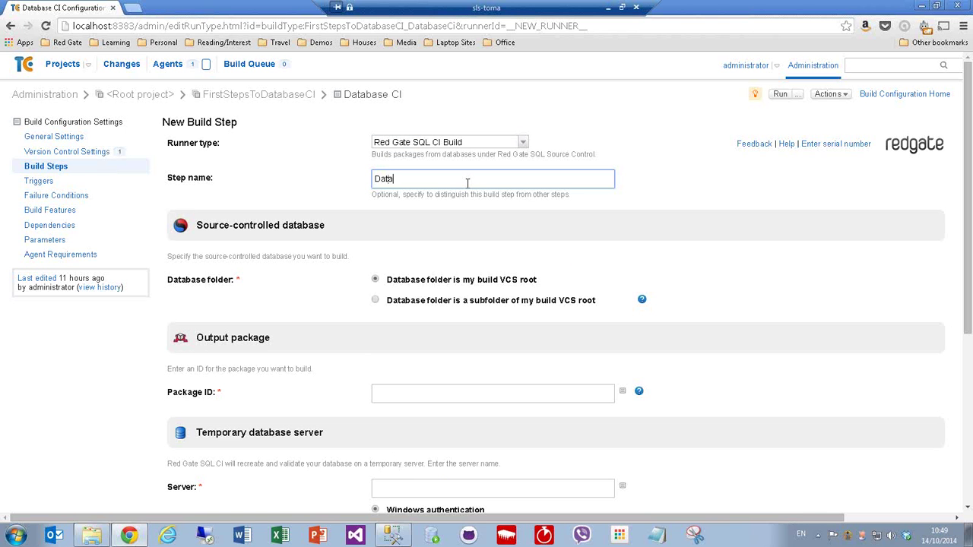
{"action": "type", "text": "base Build"}
{"action": "left_click", "coordinate": [376, 281]}
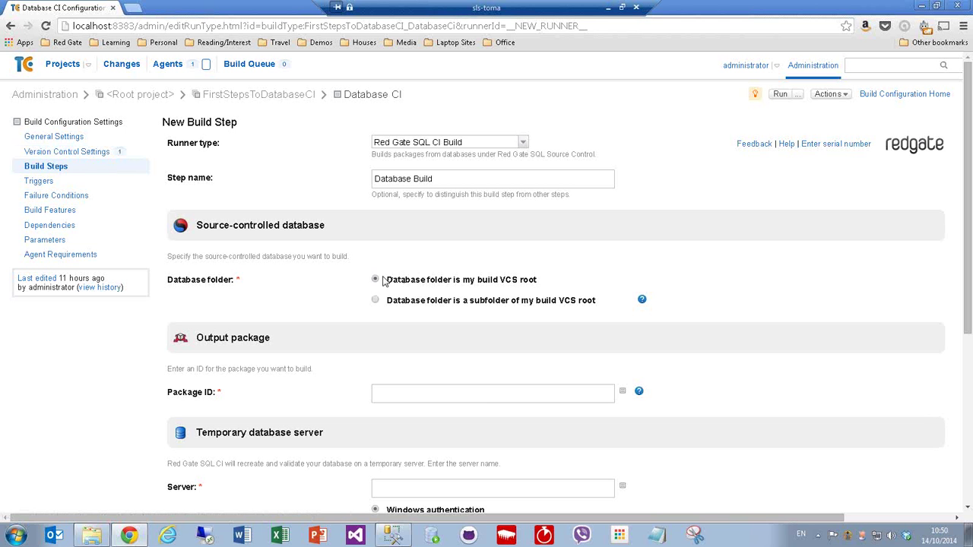
Step: Set the output package ID to FirstStepsDB
{"action": "left_click", "coordinate": [465, 392]}
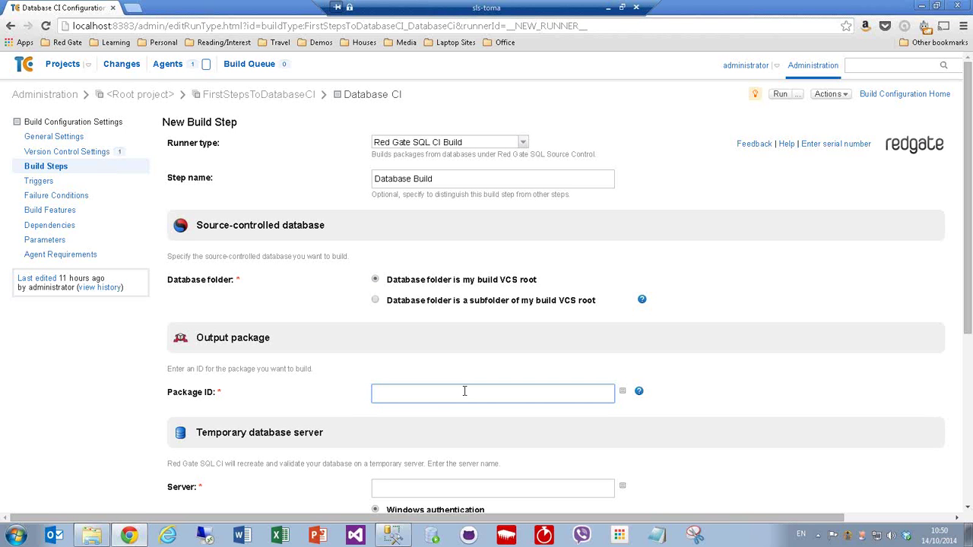
{"action": "type", "text": "FirstStepsDB"}
{"action": "left_click", "coordinate": [692, 346]}
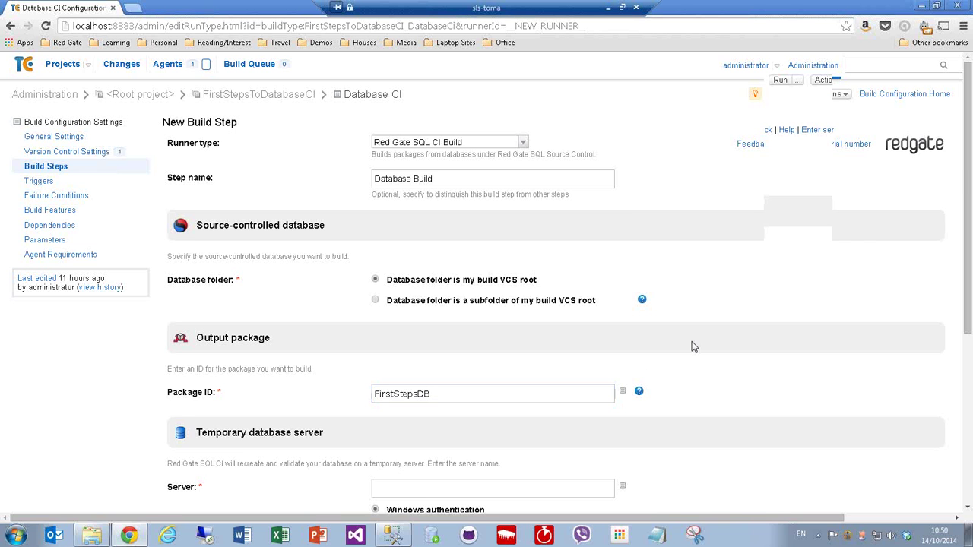
Step: Set the temporary database server to .\SQL2012 and save the build step
{"action": "scroll", "coordinate": [433, 274], "scroll_direction": "down", "scroll_amount": 3}
{"action": "left_click", "coordinate": [432, 273]}
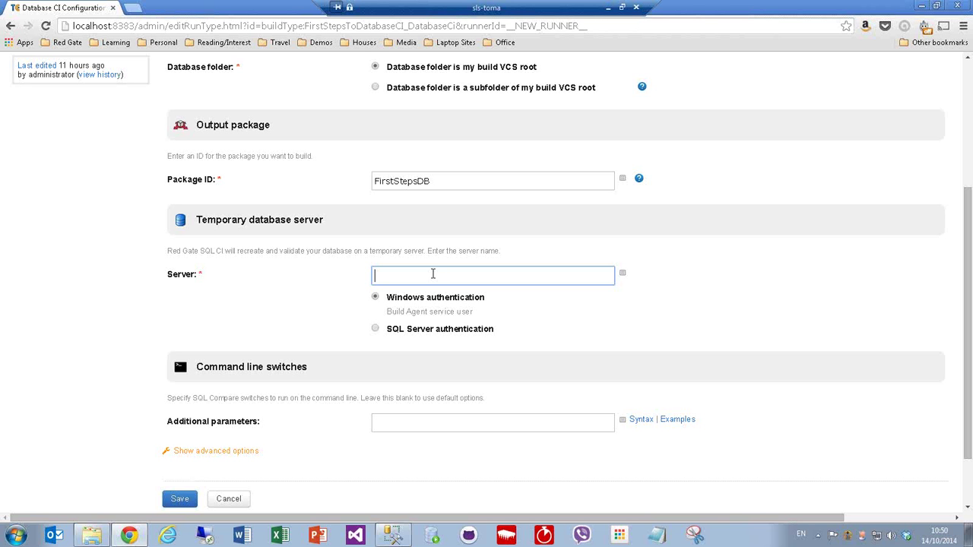
{"action": "type", "text": ".\\SQL2012"}
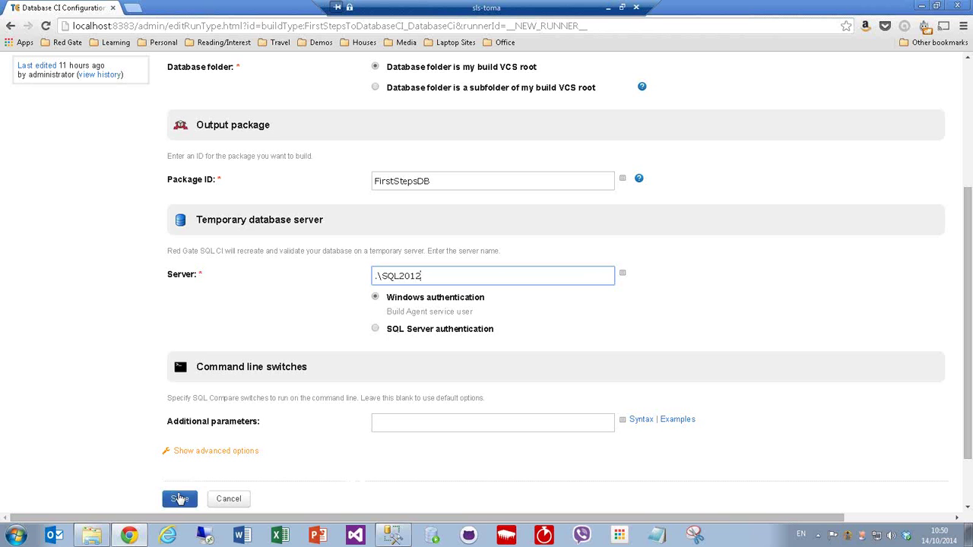
{"action": "left_click", "coordinate": [179, 500]}
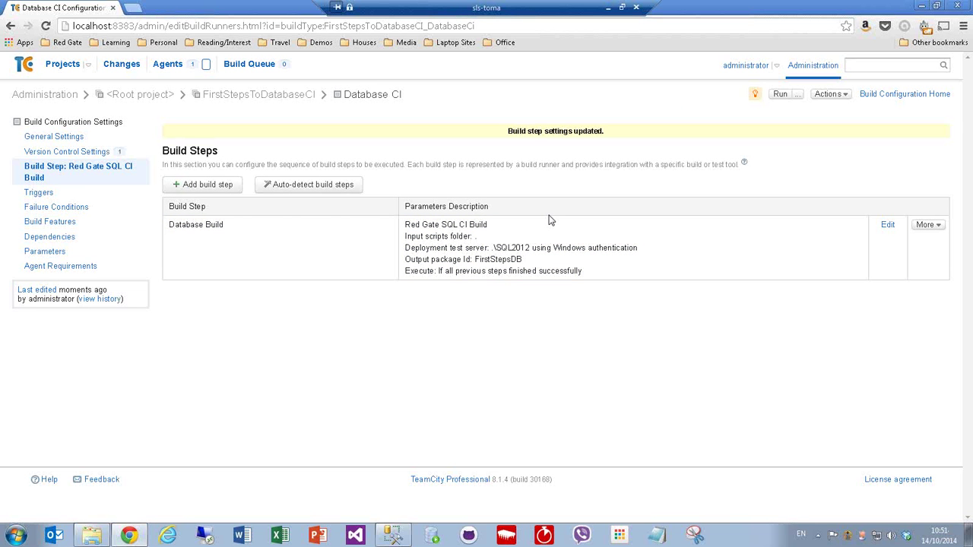
Step: Run the Database CI build from the projects overview and open the running build's log
{"action": "left_click", "coordinate": [63, 68]}
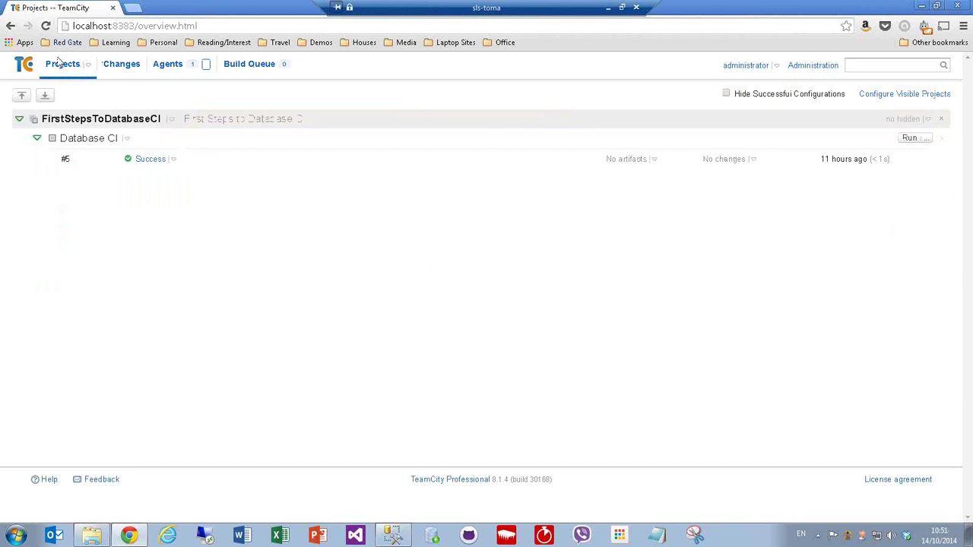
{"action": "left_click", "coordinate": [910, 139]}
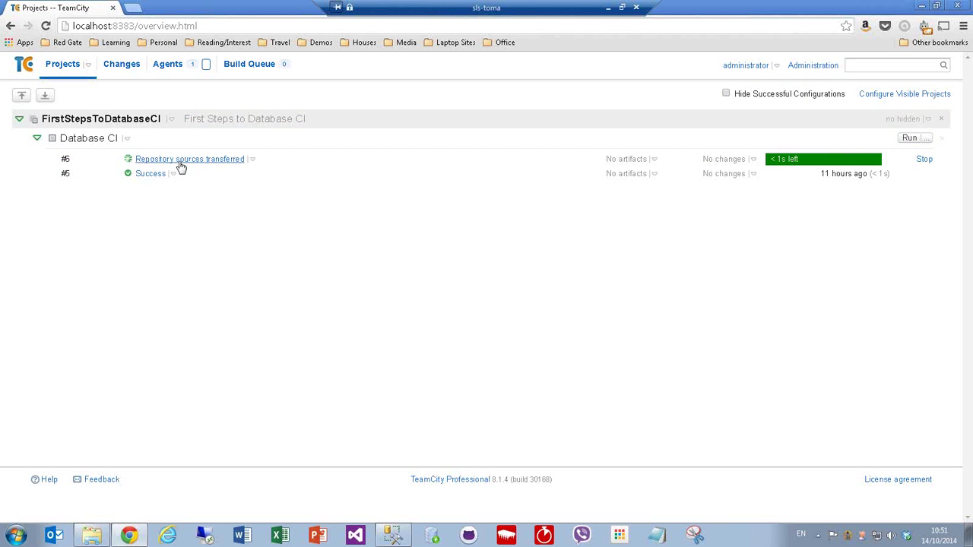
{"action": "left_click", "coordinate": [179, 162]}
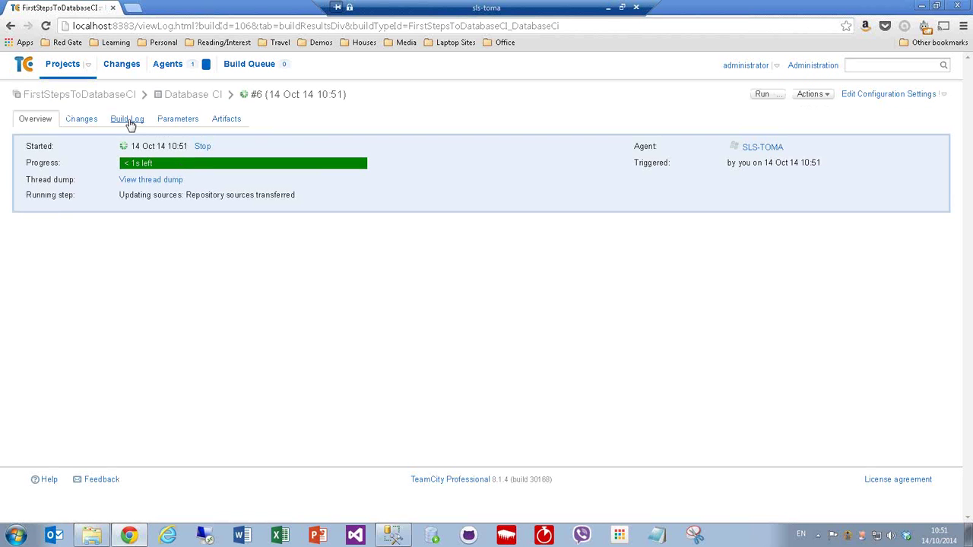
{"action": "left_click", "coordinate": [128, 120]}
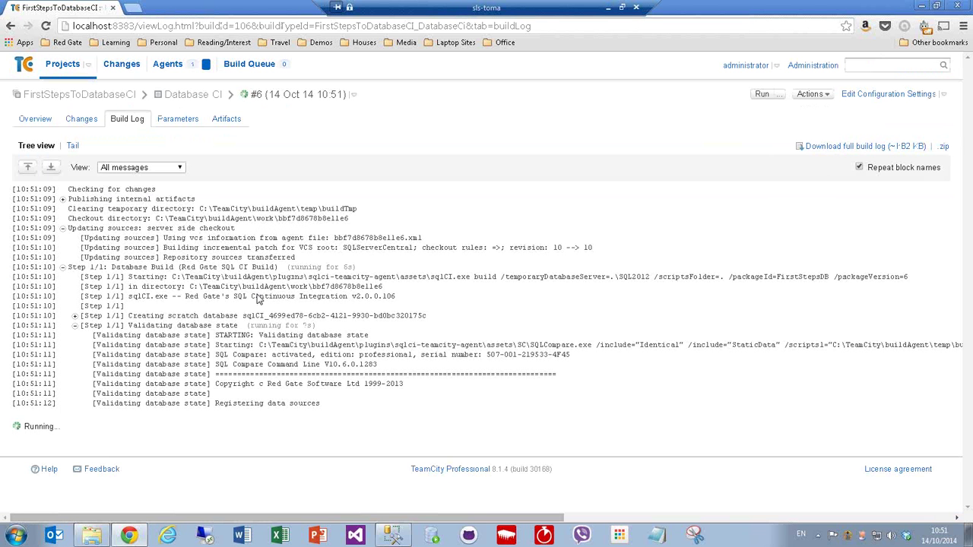
Step: Examine the build log entries for the SQL CI tool, scratch database creation and database state validation
{"action": "left_click_drag", "start_coordinate": [128, 297], "coordinate": [378, 296]}
{"action": "left_click_drag", "start_coordinate": [396, 296], "coordinate": [399, 299]}
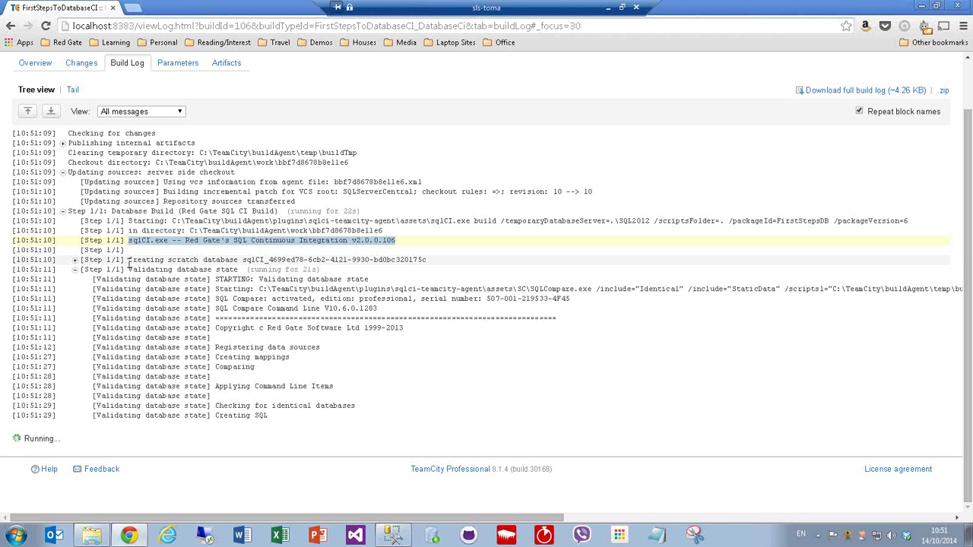
{"action": "left_click_drag", "start_coordinate": [128, 261], "coordinate": [123, 319]}
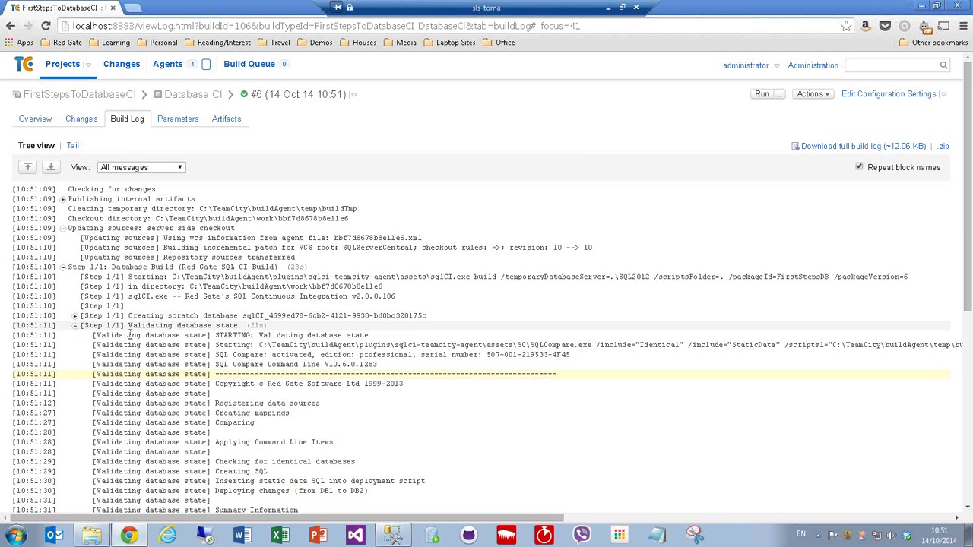
Step: Examine the rest of the build log, from the database state validation summary to the package publishing entries
{"action": "scroll", "coordinate": [203, 367], "scroll_direction": "down", "scroll_amount": 1}
{"action": "scroll", "coordinate": [202, 368], "scroll_direction": "down", "scroll_amount": 3}
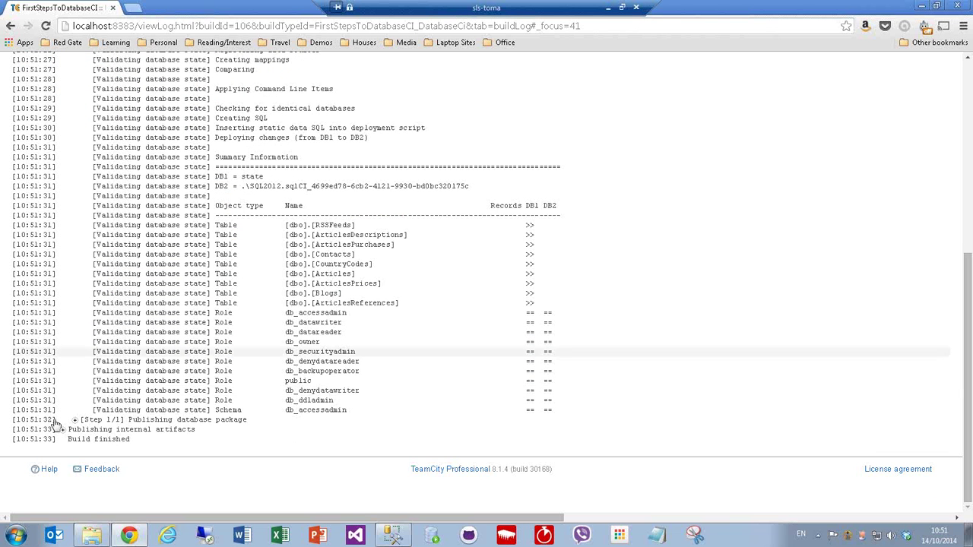
{"action": "scroll", "coordinate": [170, 410], "scroll_direction": "up", "scroll_amount": 1}
{"action": "scroll", "coordinate": [170, 411], "scroll_direction": "up", "scroll_amount": 4}
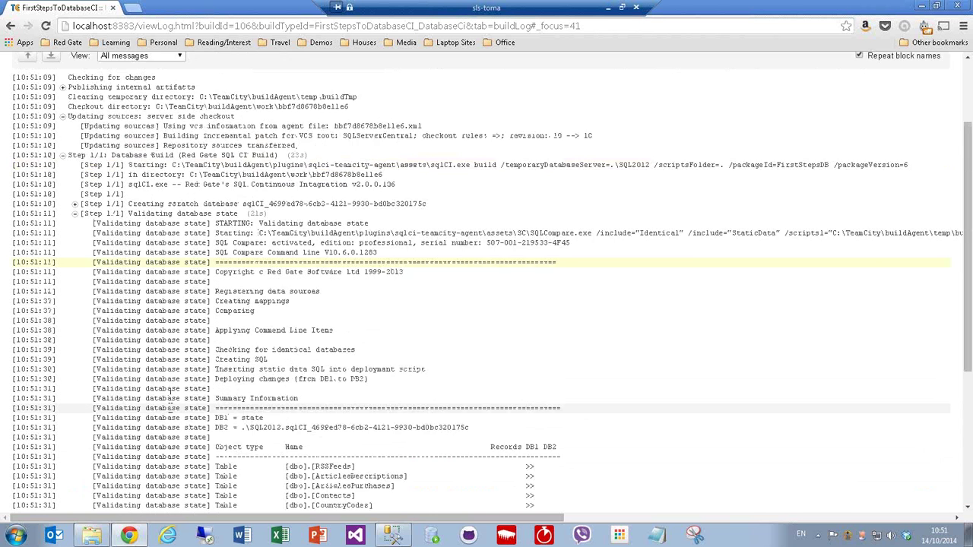
{"action": "scroll", "coordinate": [64, 465], "scroll_direction": "down", "scroll_amount": 3}
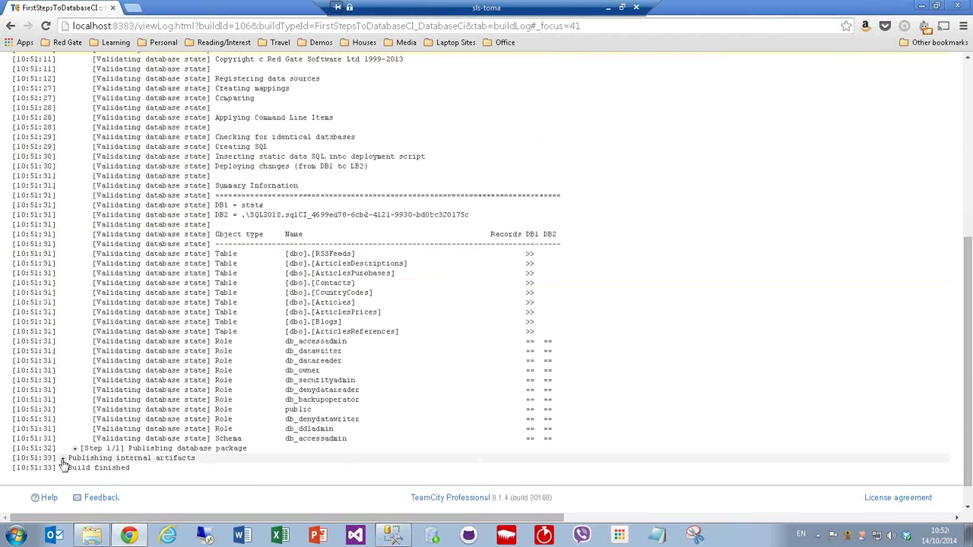
{"action": "scroll", "coordinate": [67, 462], "scroll_direction": "up", "scroll_amount": 4}
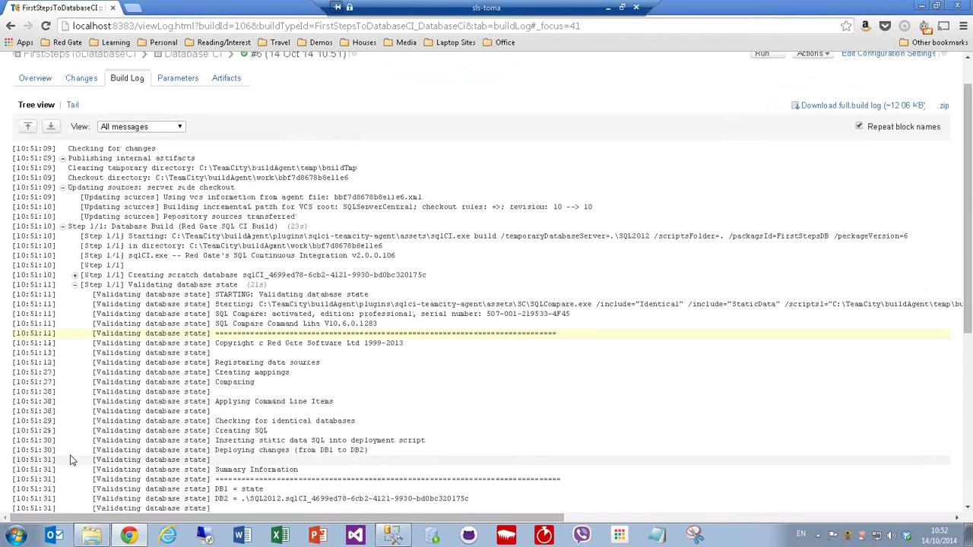
{"action": "scroll", "coordinate": [70, 460], "scroll_direction": "up", "scroll_amount": 2}
Step: From the projects overview, inspect the stored procedure and table scripts inside the Database CI build's FirstStepsDB.0.6.nupkg artifact
{"action": "left_click", "coordinate": [62, 64]}
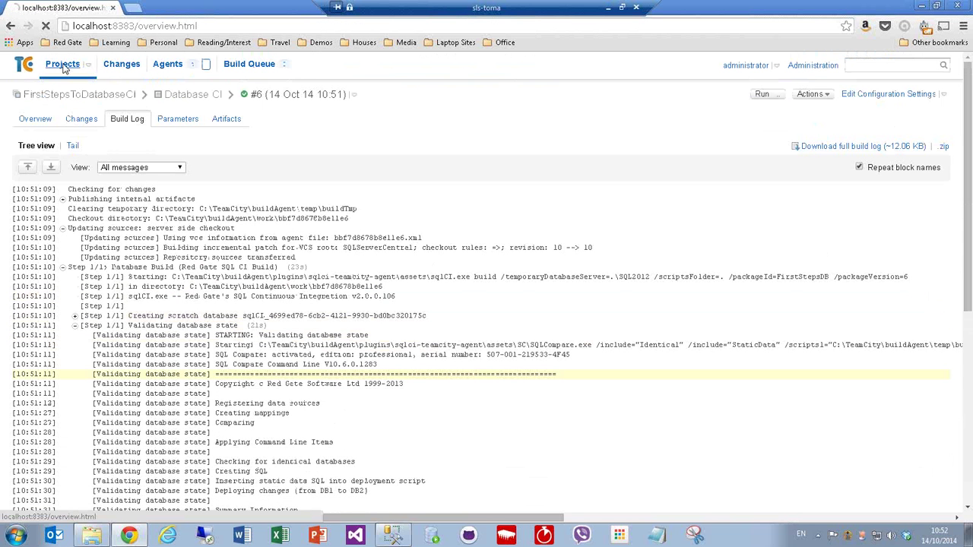
{"action": "left_click", "coordinate": [642, 160]}
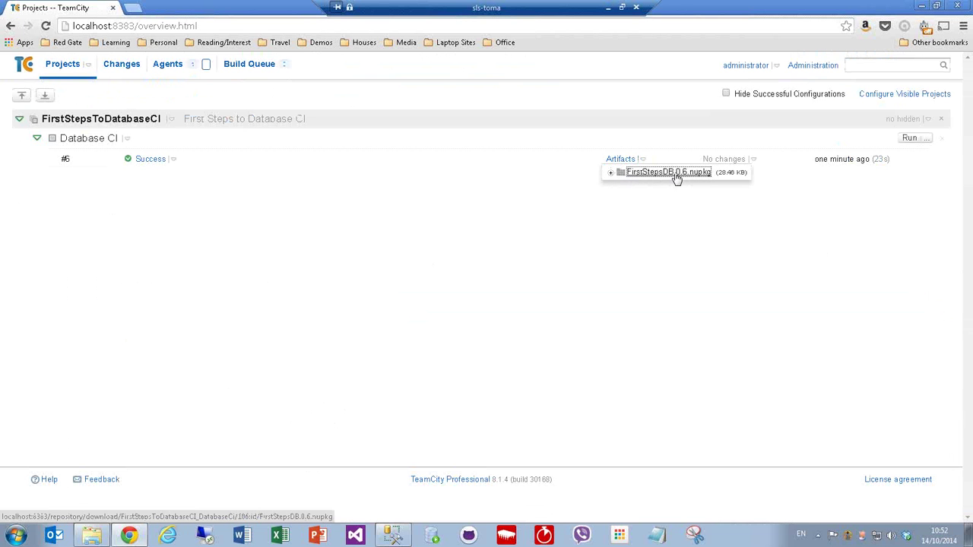
{"action": "left_click", "coordinate": [613, 175]}
{"action": "left_click", "coordinate": [620, 195]}
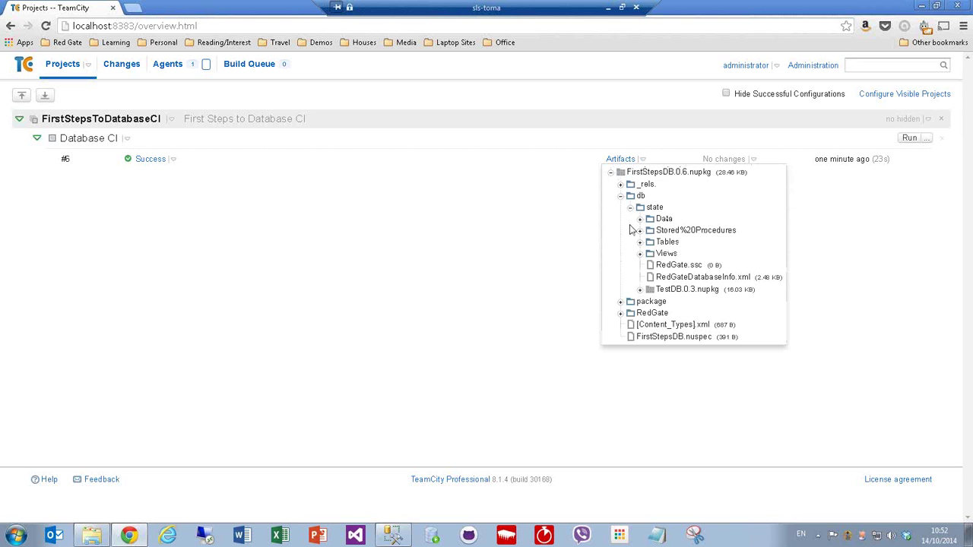
{"action": "left_click", "coordinate": [640, 231]}
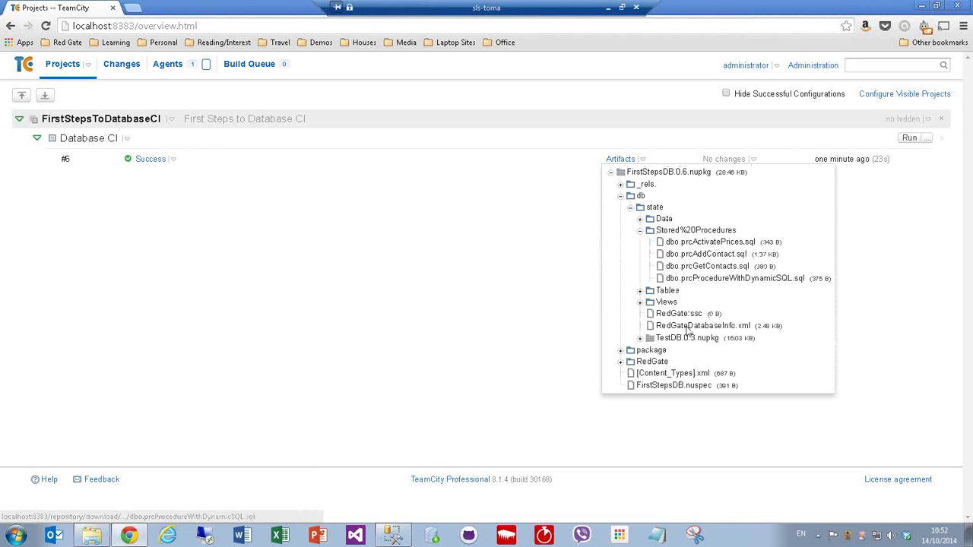
{"action": "left_click", "coordinate": [641, 292]}
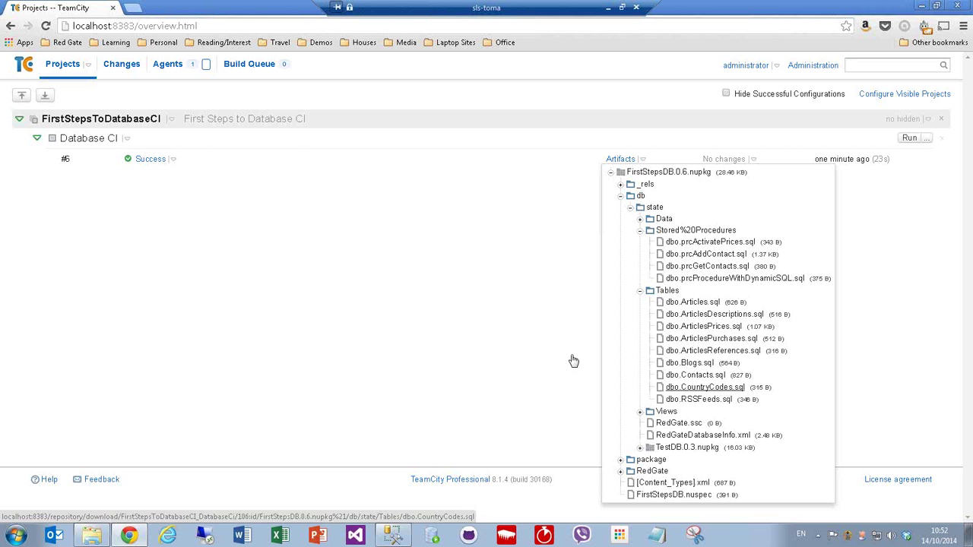
Step: Add a VCS Trigger to the Database CI build configuration, save it and return to the projects overview
{"action": "left_click", "coordinate": [129, 140]}
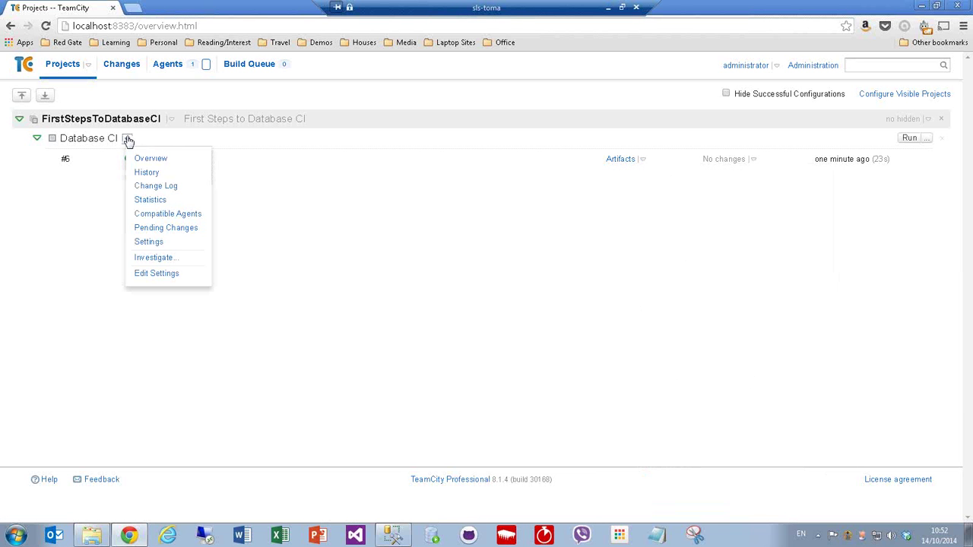
{"action": "left_click", "coordinate": [157, 273]}
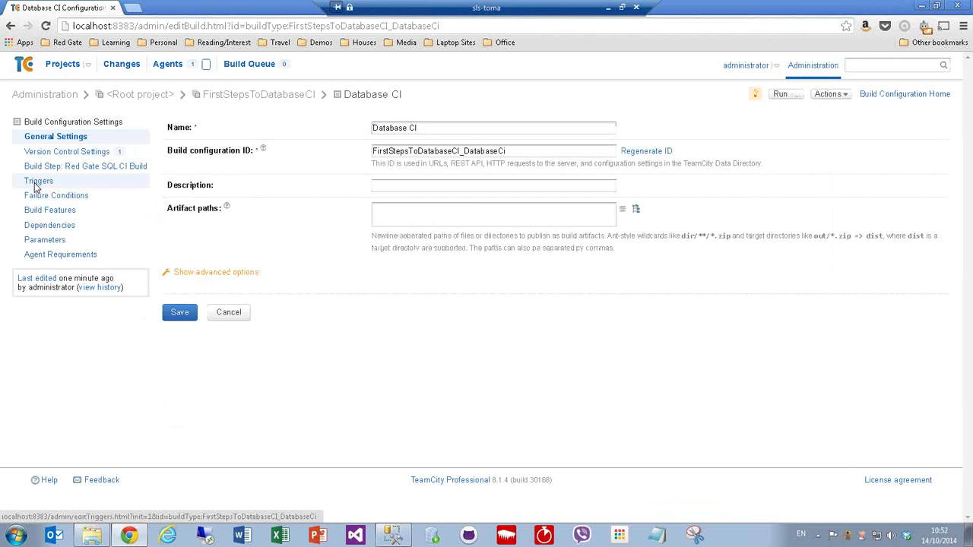
{"action": "left_click", "coordinate": [36, 182]}
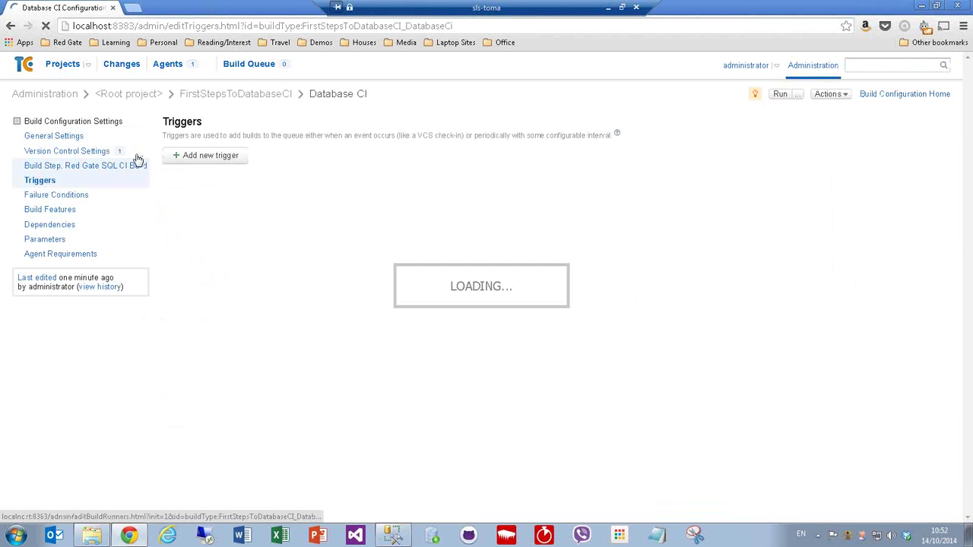
{"action": "left_click", "coordinate": [202, 156]}
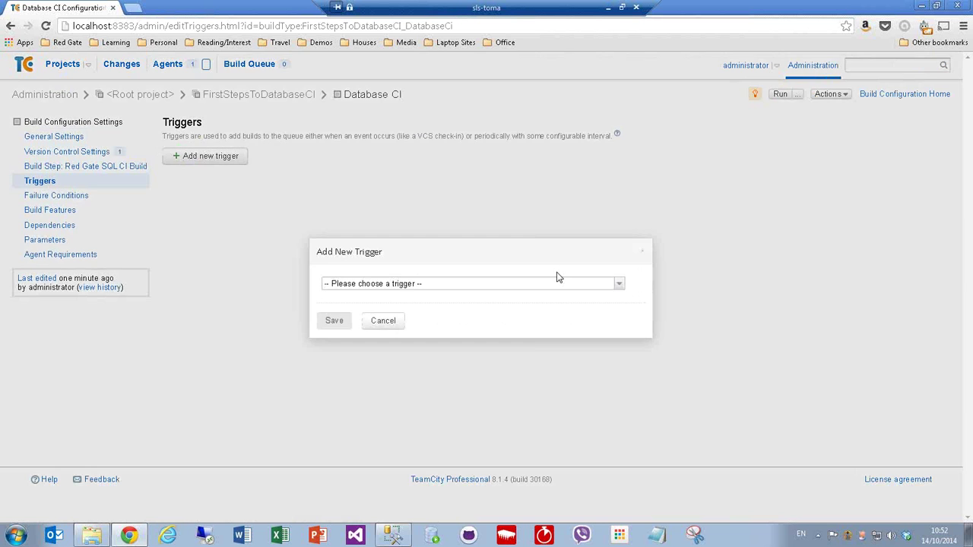
{"action": "left_click", "coordinate": [619, 283]}
{"action": "left_click", "coordinate": [376, 308]}
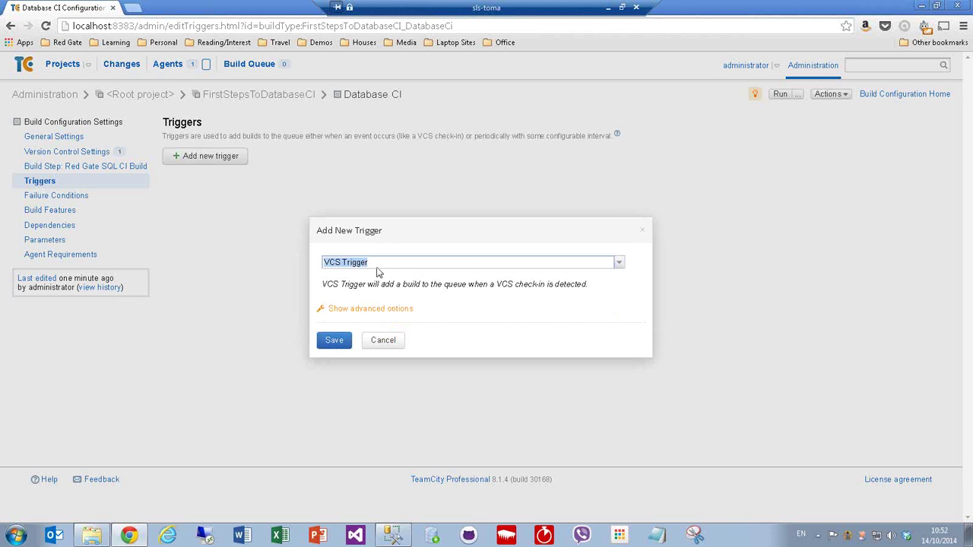
{"action": "left_click", "coordinate": [333, 341]}
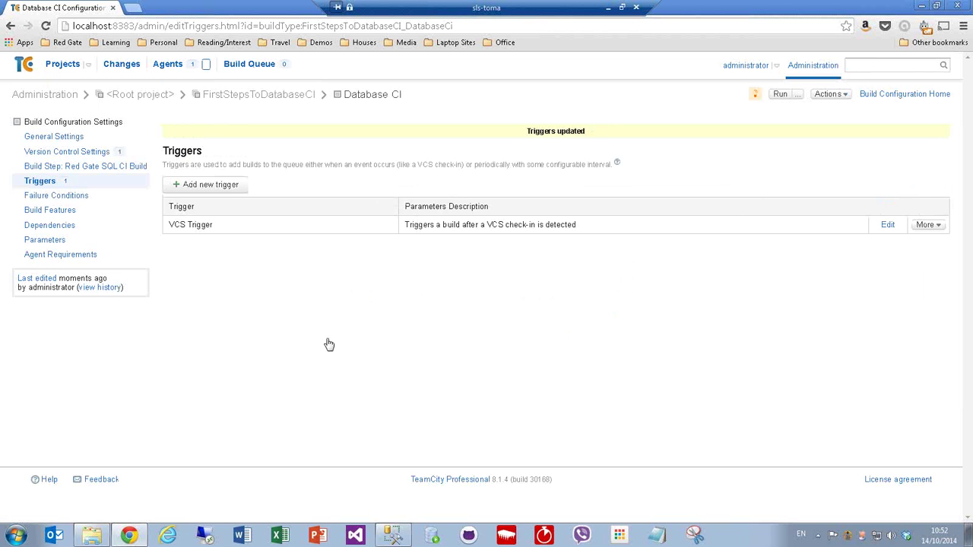
{"action": "left_click", "coordinate": [58, 67]}
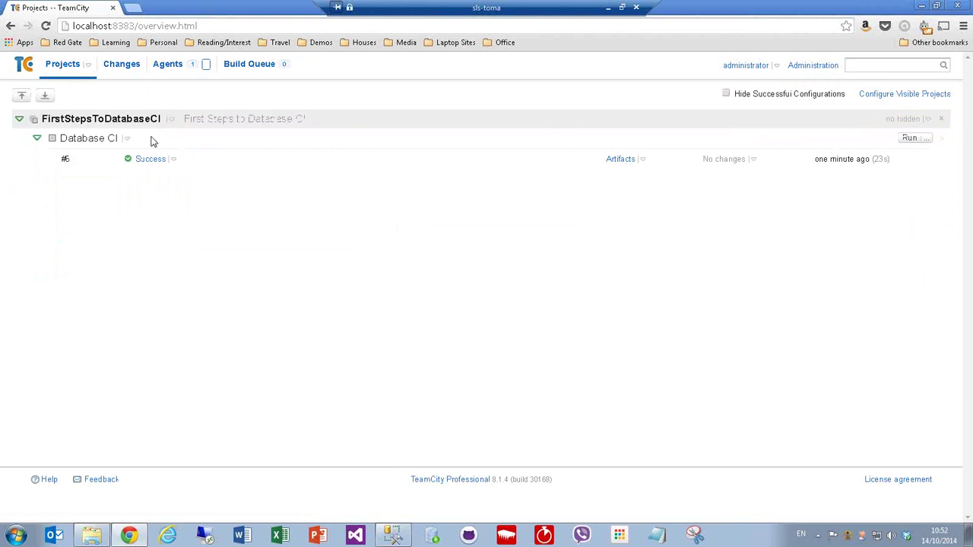
Step: Switch to SQL Server Management Studio and open the stored procedure dbo.prcGetContacts in SQLServerCentral_Dev for modification
{"action": "left_click", "coordinate": [393, 535]}
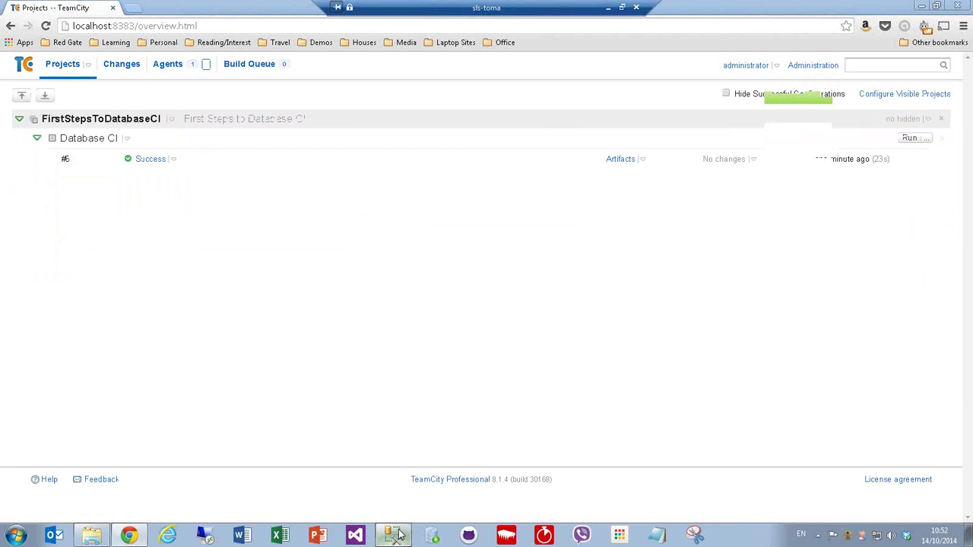
{"action": "left_click", "coordinate": [34, 282]}
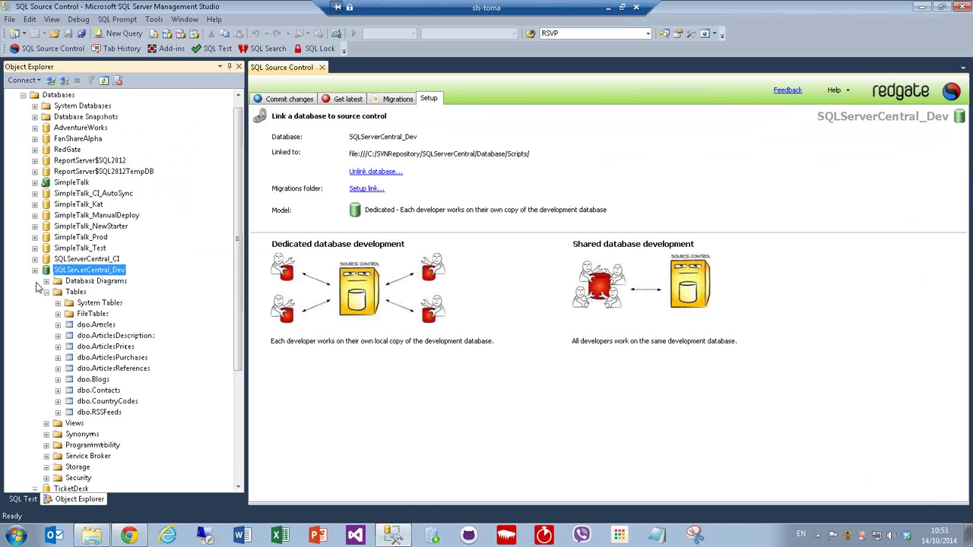
{"action": "left_click", "coordinate": [47, 445]}
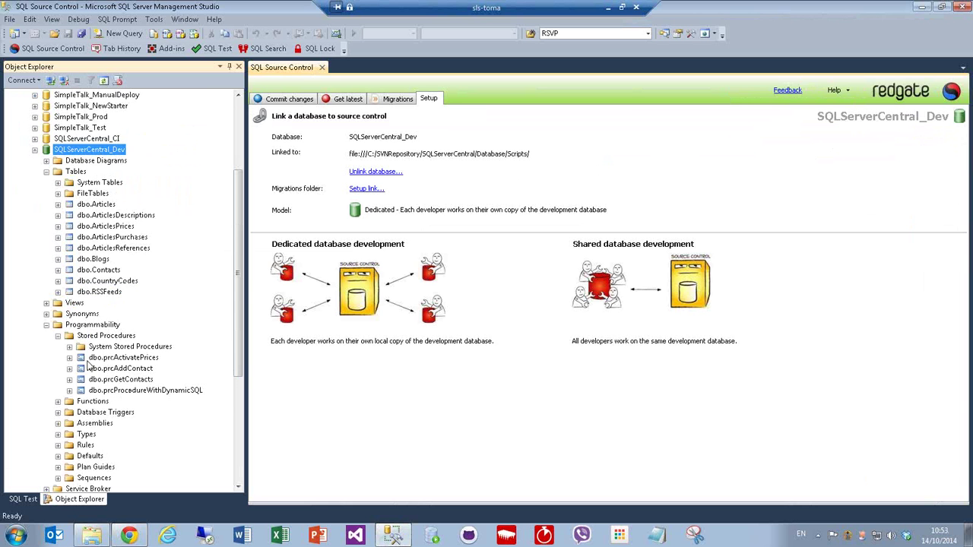
{"action": "left_click", "coordinate": [117, 381]}
{"action": "right_click", "coordinate": [116, 381]}
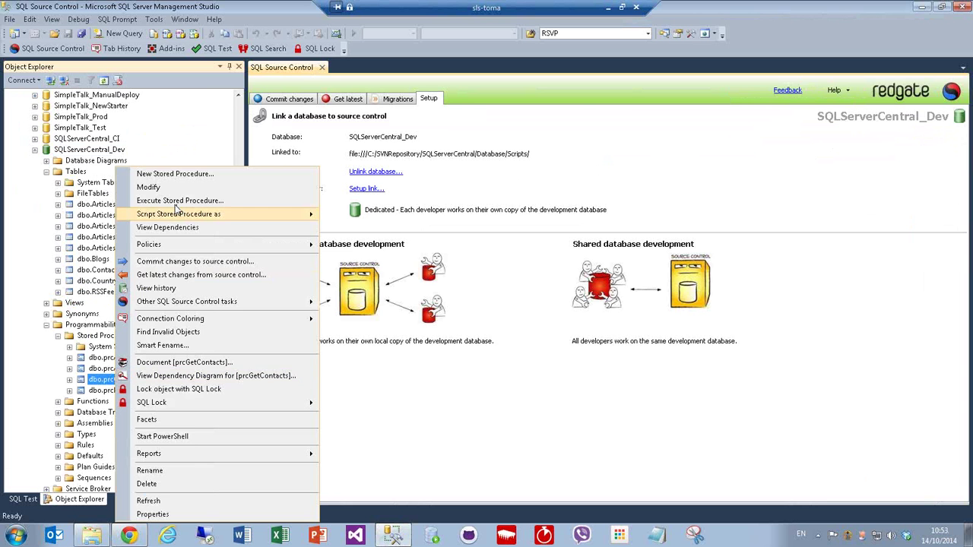
{"action": "left_click", "coordinate": [175, 190]}
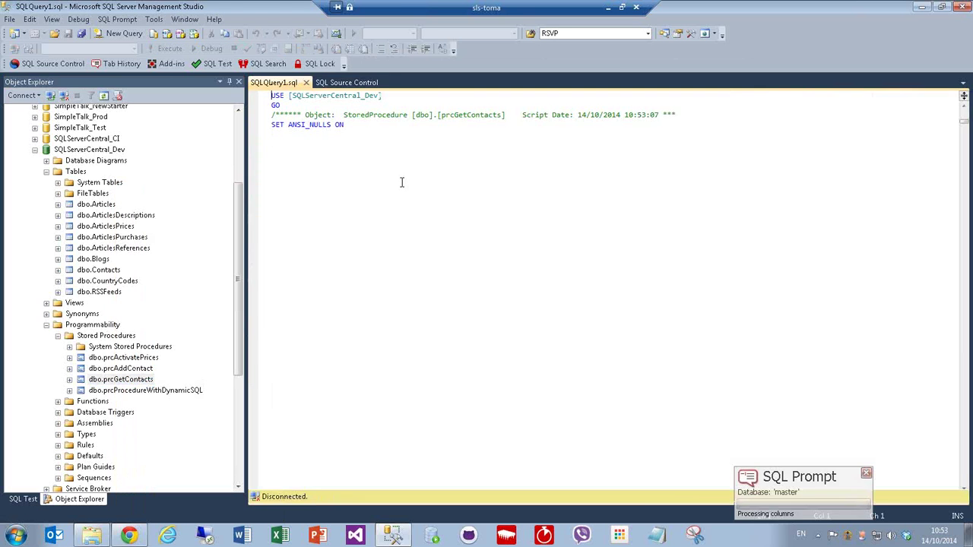
Step: Remove the PhoneMobile, Address1, Address2 and Address3 columns from the procedure's SELECT list and execute the script
{"action": "left_click_drag", "start_coordinate": [320, 232], "coordinate": [362, 261]}
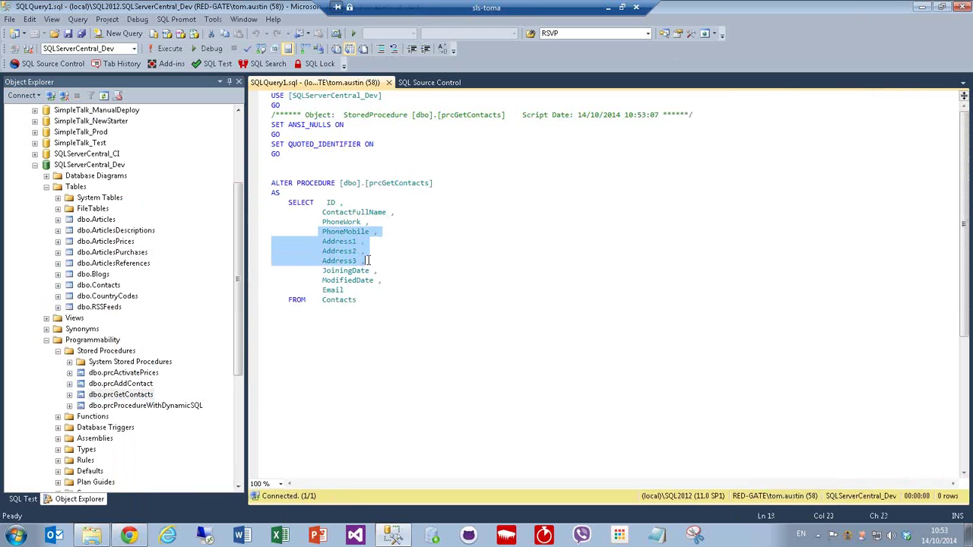
{"action": "key", "text": "Delete"}
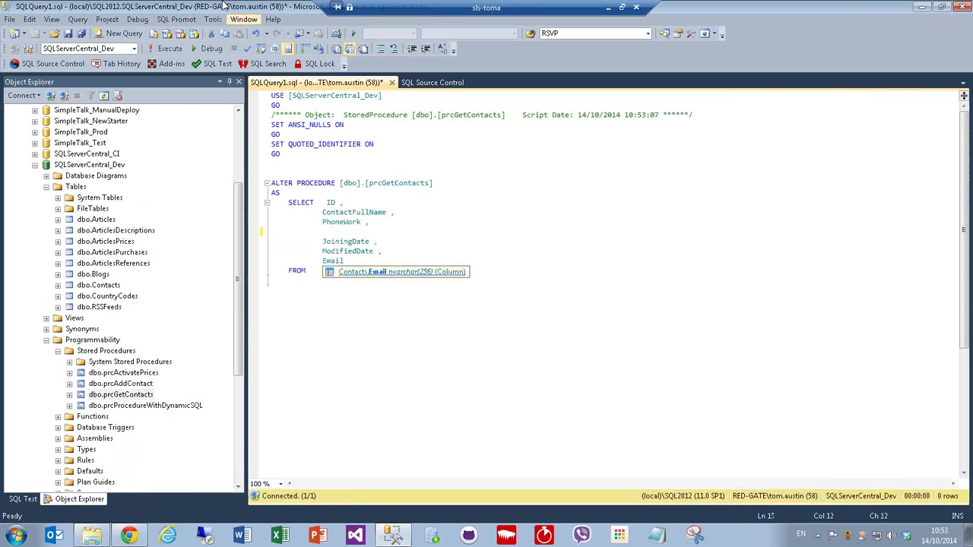
{"action": "left_click", "coordinate": [172, 48]}
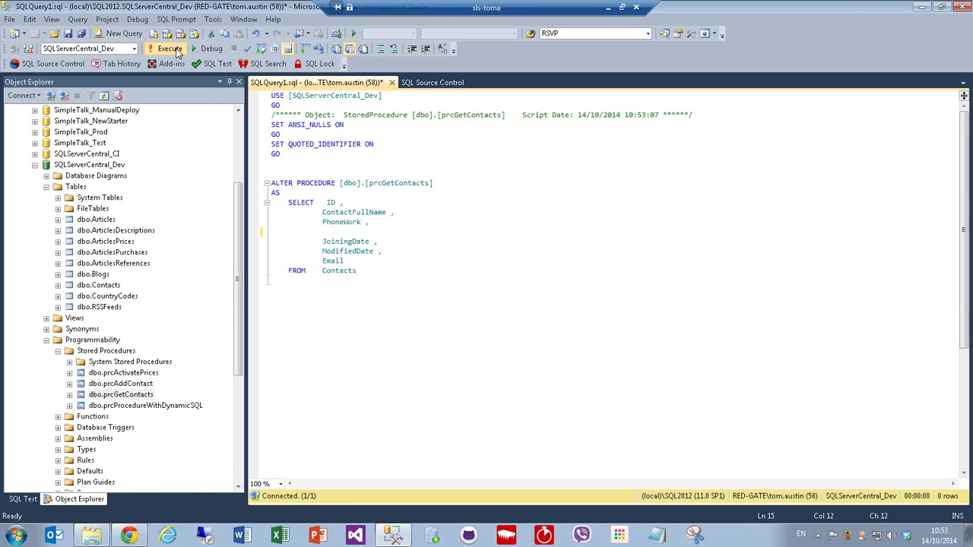
Step: Commit the SQLServerCentral_Dev changes to source control with the comment "amended Sproc"
{"action": "right_click", "coordinate": [93, 165]}
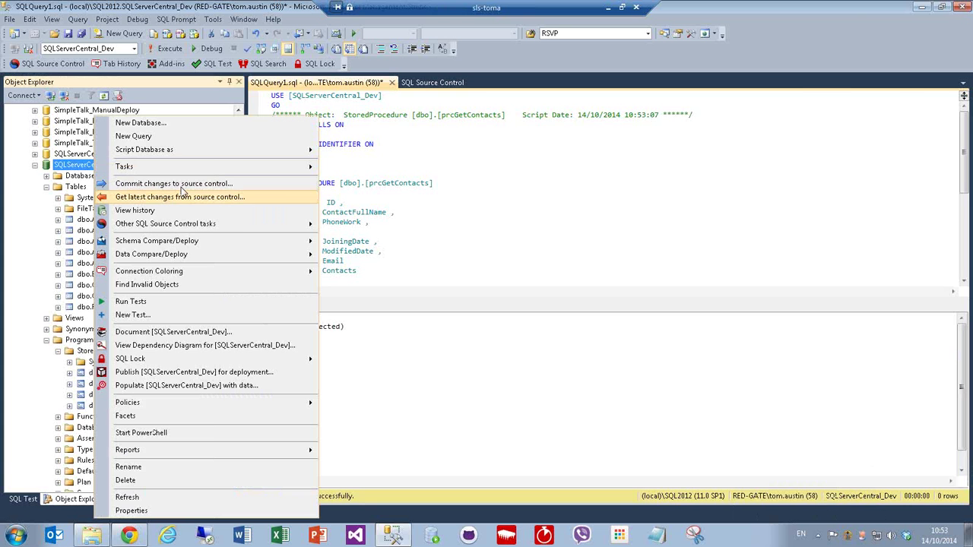
{"action": "left_click", "coordinate": [179, 184]}
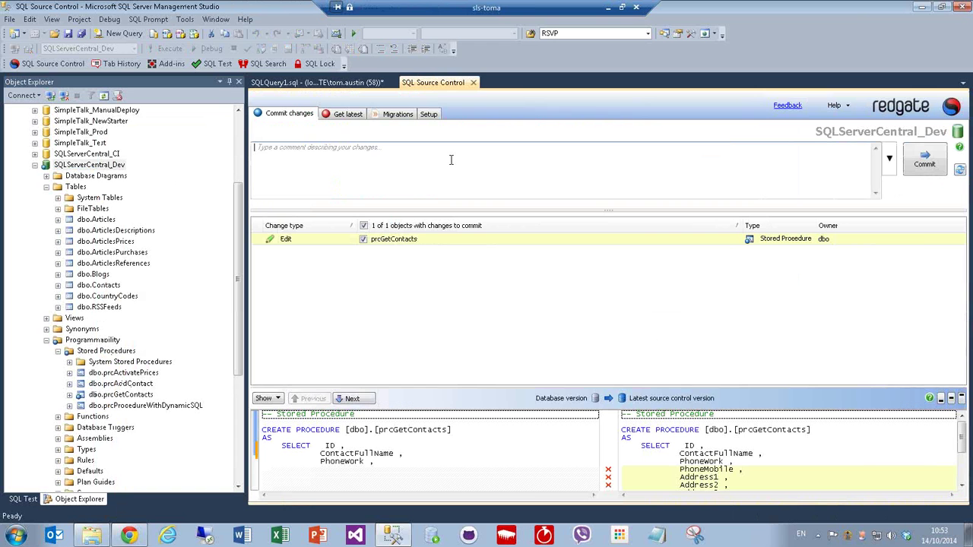
{"action": "type", "text": "amended Sproc"}
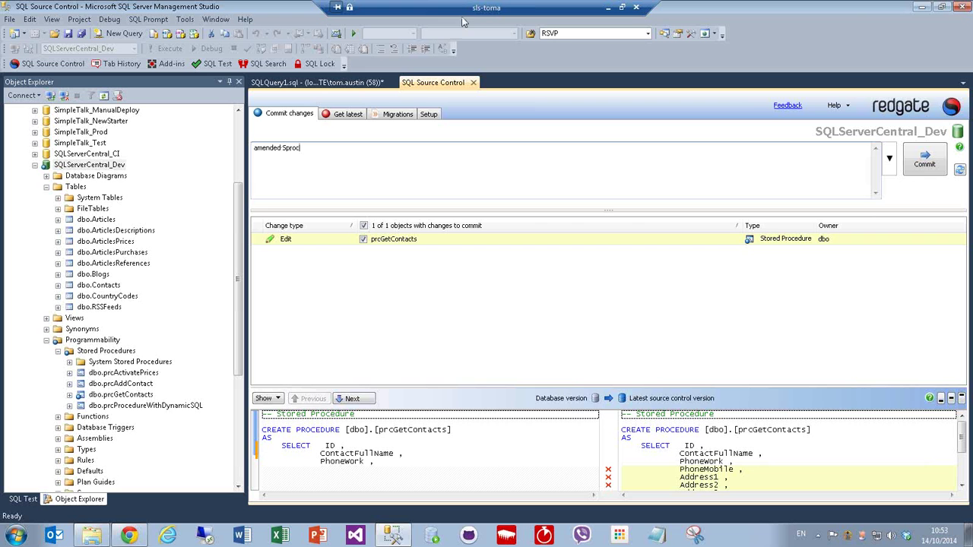
{"action": "left_click", "coordinate": [927, 166]}
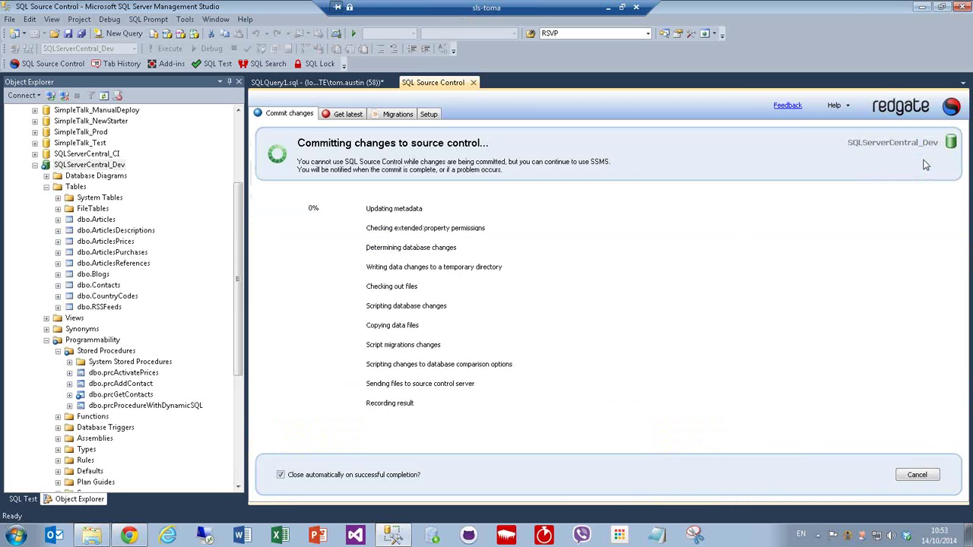
Step: Switch back to TeamCity in Chrome and refresh the projects overview to check for the build triggered by the commit
{"action": "left_click", "coordinate": [121, 536]}
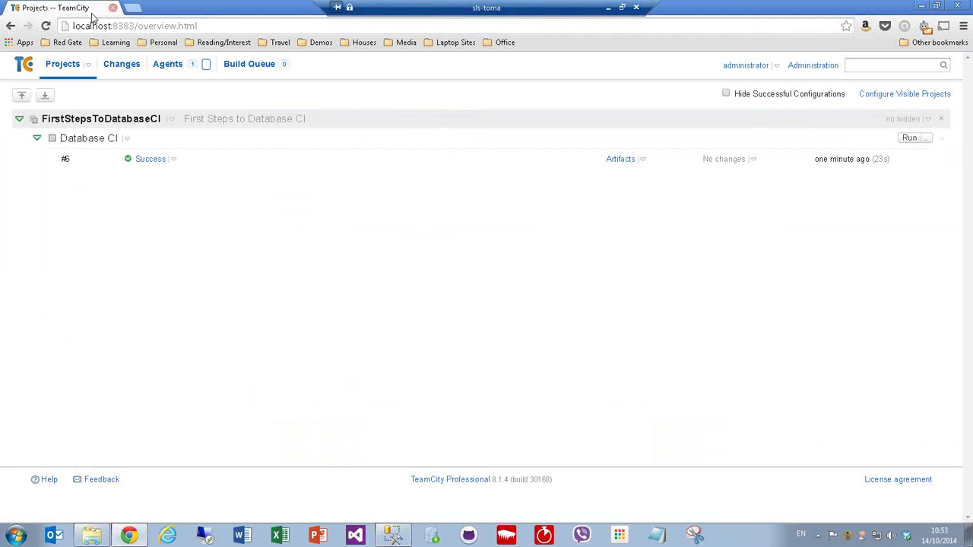
{"action": "left_click", "coordinate": [46, 25]}
{"action": "left_click", "coordinate": [46, 26]}
{"action": "left_click", "coordinate": [46, 25]}
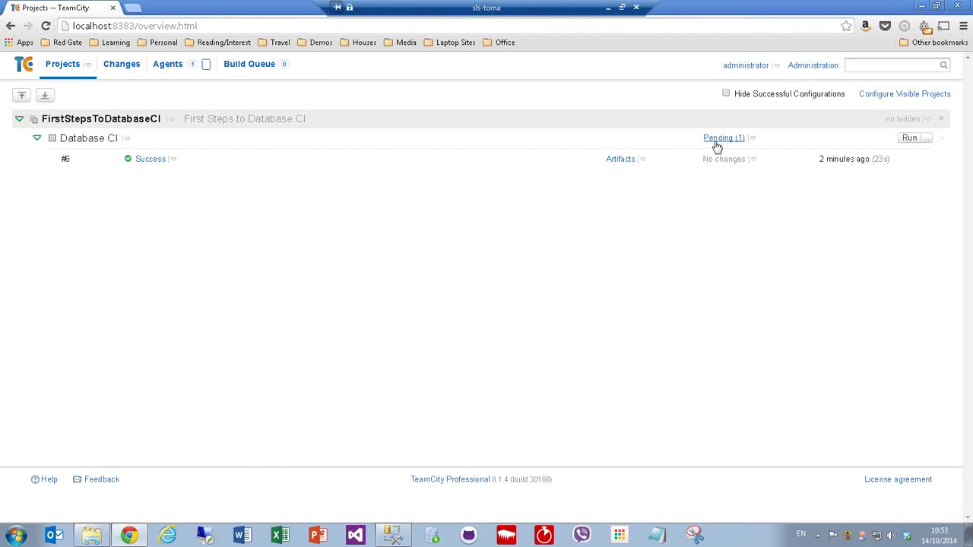
{"action": "left_click", "coordinate": [46, 26]}
{"action": "left_click", "coordinate": [46, 26]}
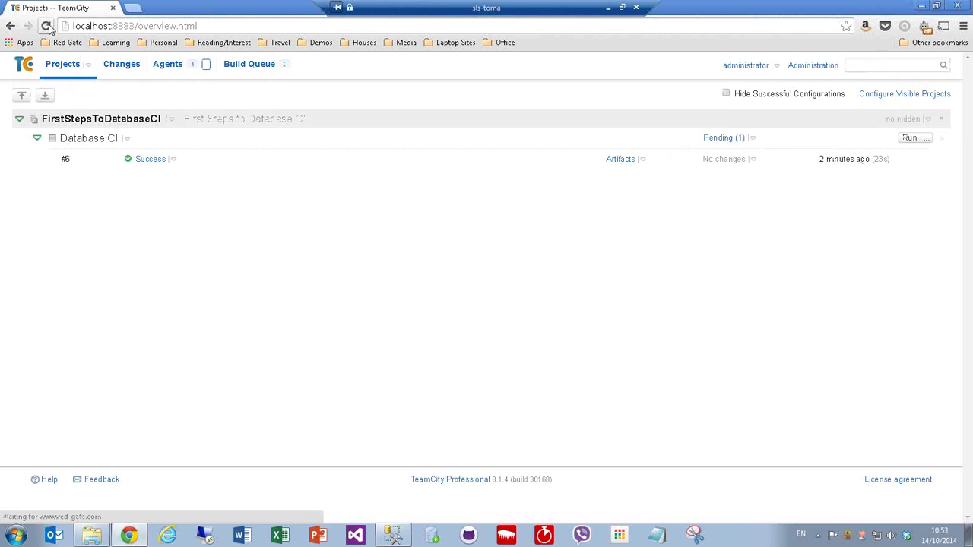
{"action": "left_click", "coordinate": [46, 26]}
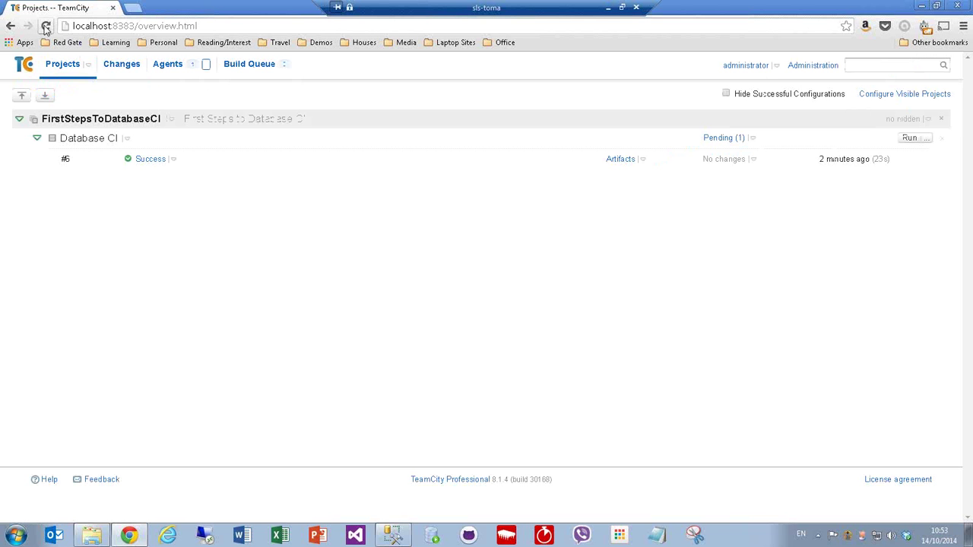
{"action": "left_click", "coordinate": [46, 26]}
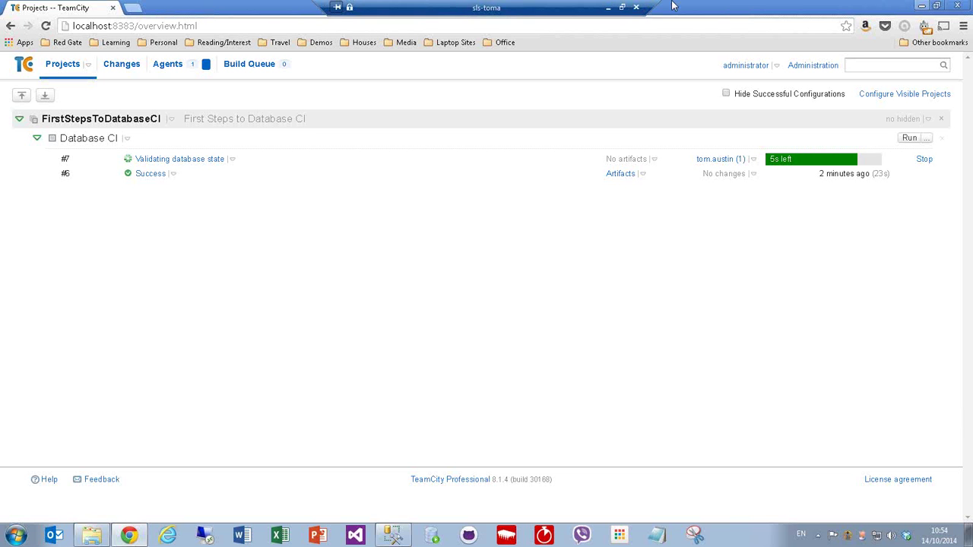
Step: Minimize the remote session, switch to the PowerPoint presentation and start the slide show from the "Implementing the Build step" slide
{"action": "left_click", "coordinate": [608, 8]}
{"action": "left_click", "coordinate": [242, 536]}
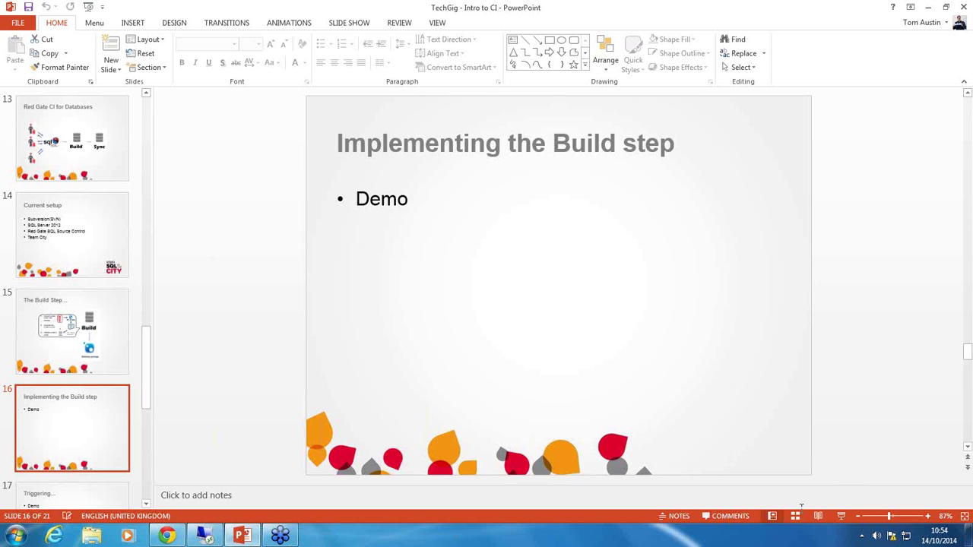
{"action": "left_click", "coordinate": [840, 516]}
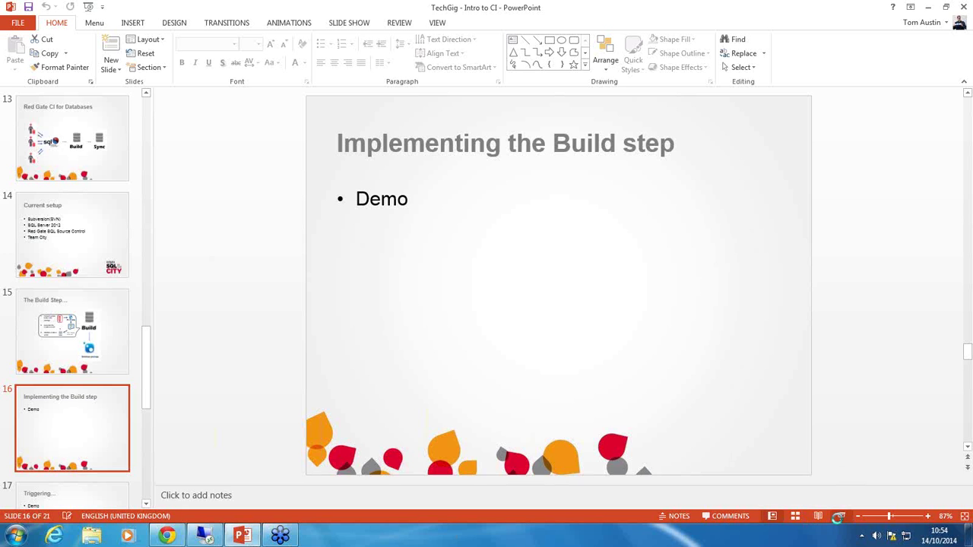
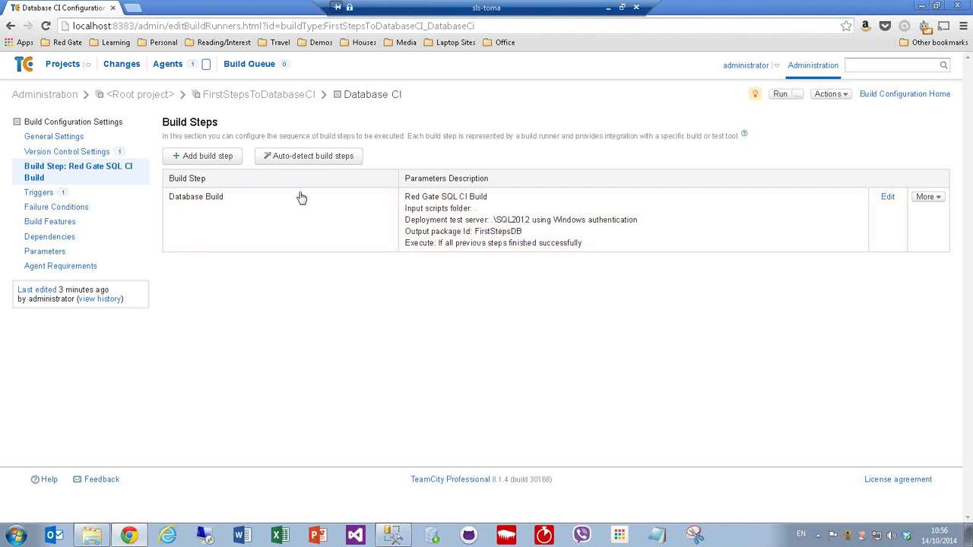
Step: Add a new build step to the Database CI configuration with the runner type Red Gate SQL CI Sync
{"action": "left_click", "coordinate": [207, 158]}
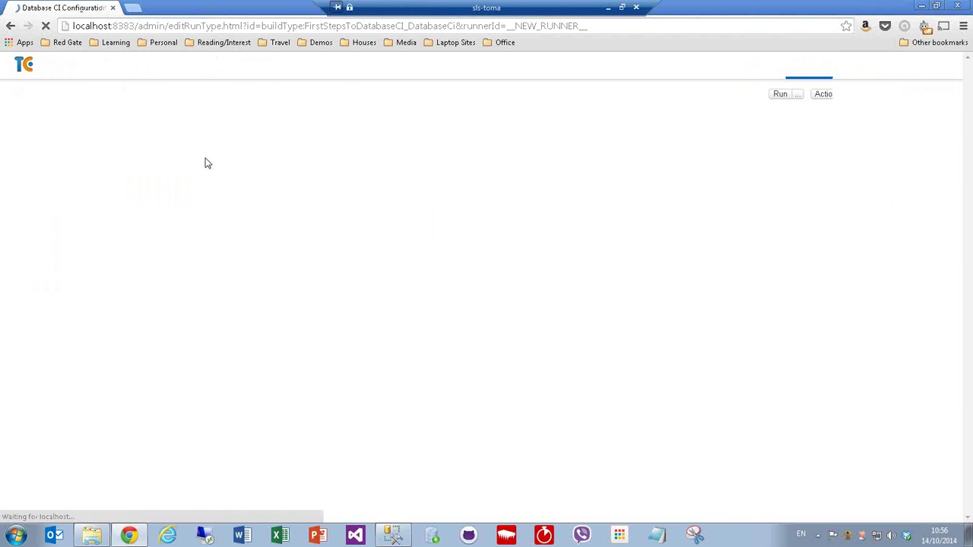
{"action": "left_click", "coordinate": [448, 141]}
{"action": "left_click_drag", "start_coordinate": [524, 172], "coordinate": [497, 291]}
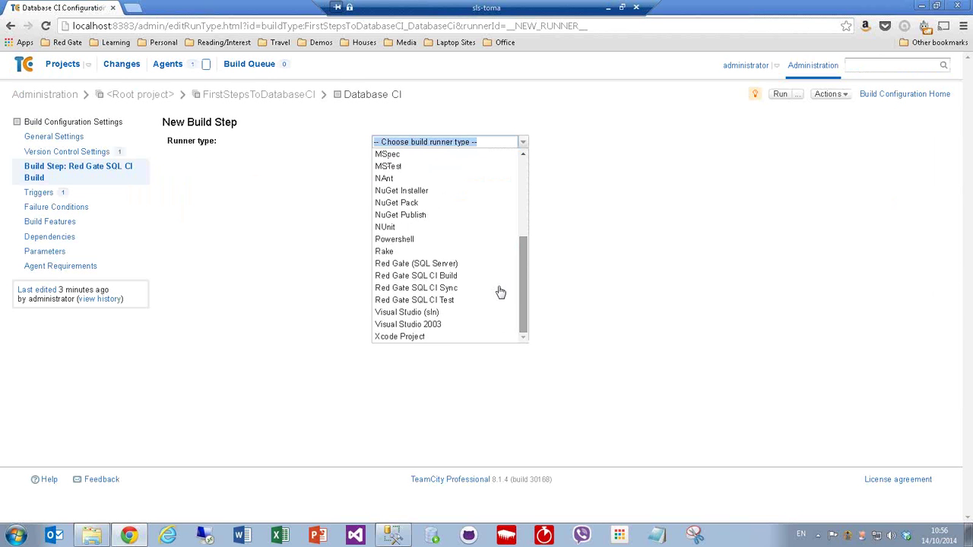
{"action": "left_click", "coordinate": [416, 289]}
Step: Name the new build step "Update Exisiting DB"
{"action": "left_click", "coordinate": [432, 180]}
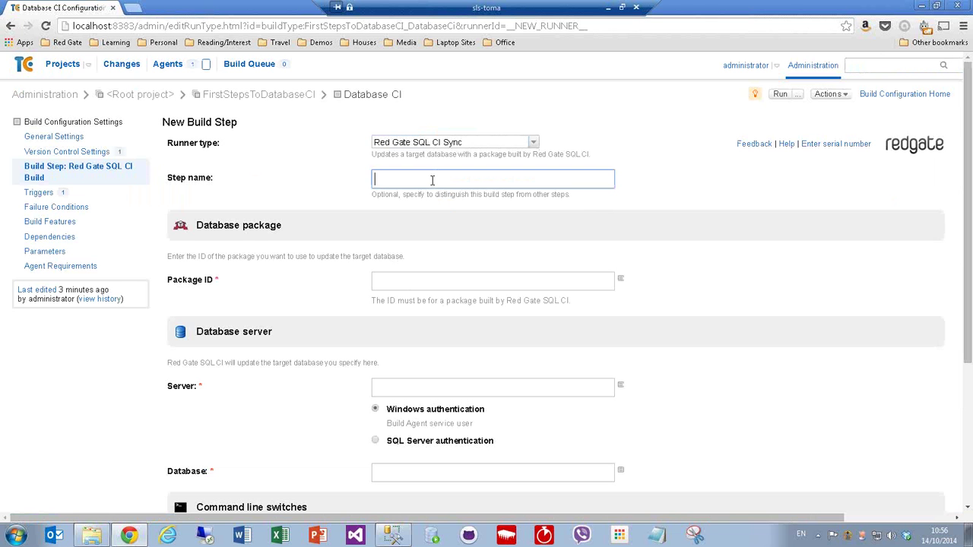
{"action": "type", "text": "Update Exisitng DB"}
{"action": "double_click", "coordinate": [432, 180]}
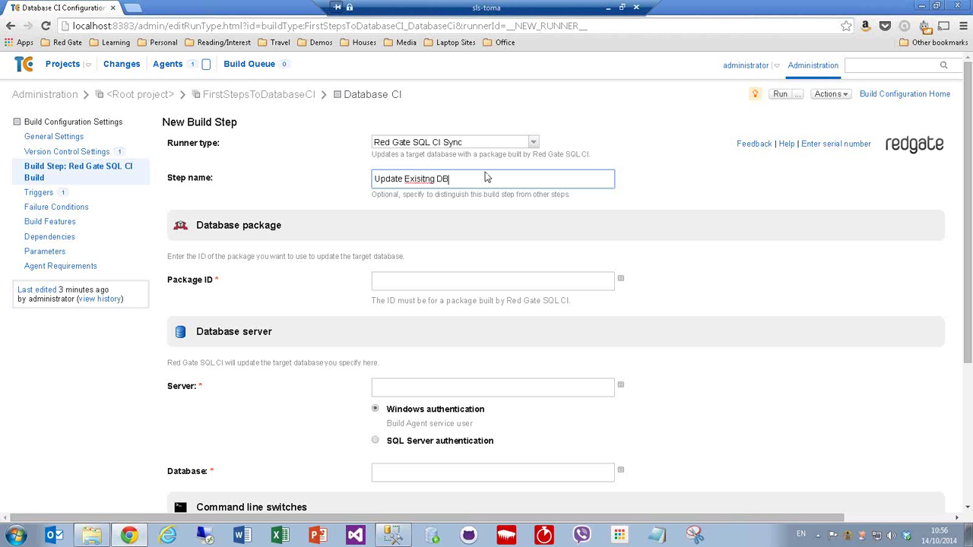
{"action": "type", "text": "Existing"}
{"action": "type", "text": "i"}
Step: Set the sync step's package ID to FirstStepDB and its database server to .\SQL2012
{"action": "left_click", "coordinate": [422, 279]}
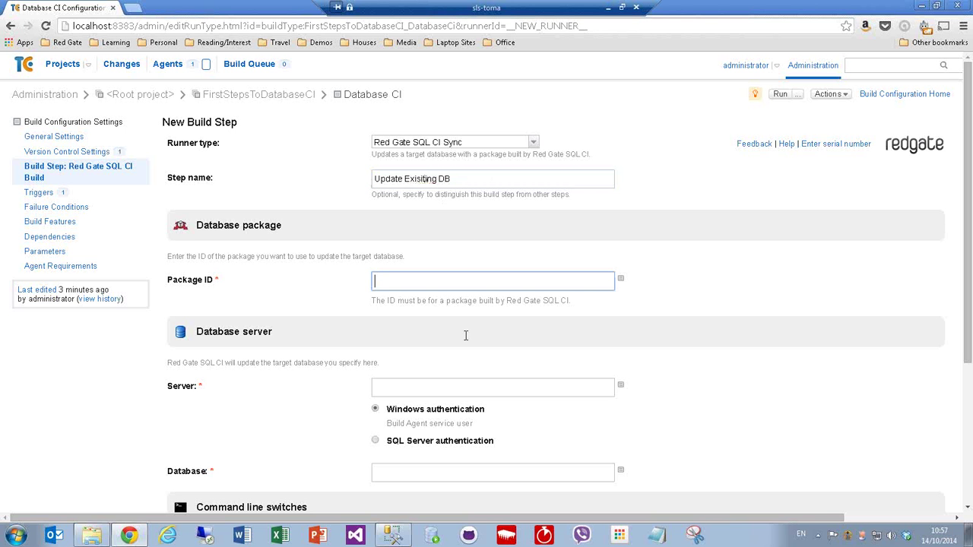
{"action": "type", "text": "FirstStepDB"}
{"action": "left_click", "coordinate": [681, 324]}
{"action": "scroll", "coordinate": [682, 345], "scroll_direction": "down", "scroll_amount": 1}
{"action": "scroll", "coordinate": [682, 348], "scroll_direction": "down", "scroll_amount": 3}
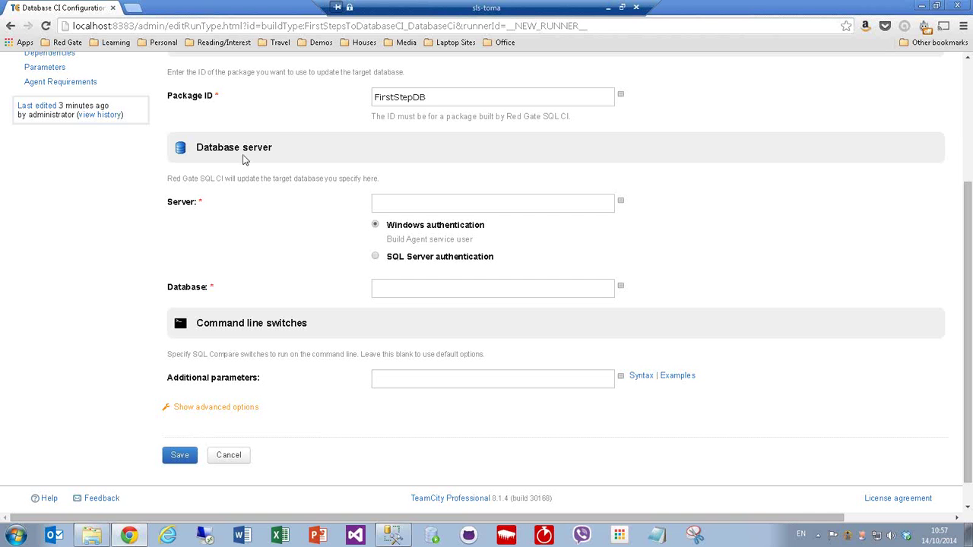
{"action": "left_click", "coordinate": [391, 205]}
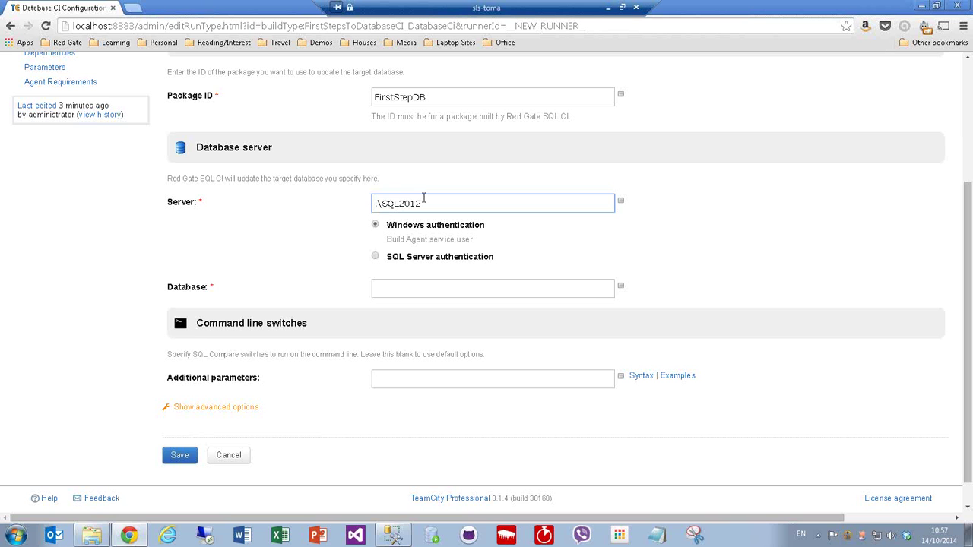
Step: Look up the CI database's name in Management Studio, set the sync step's target database to SQLServerCentral_CI and save the step
{"action": "left_click", "coordinate": [394, 535]}
{"action": "left_click", "coordinate": [34, 165]}
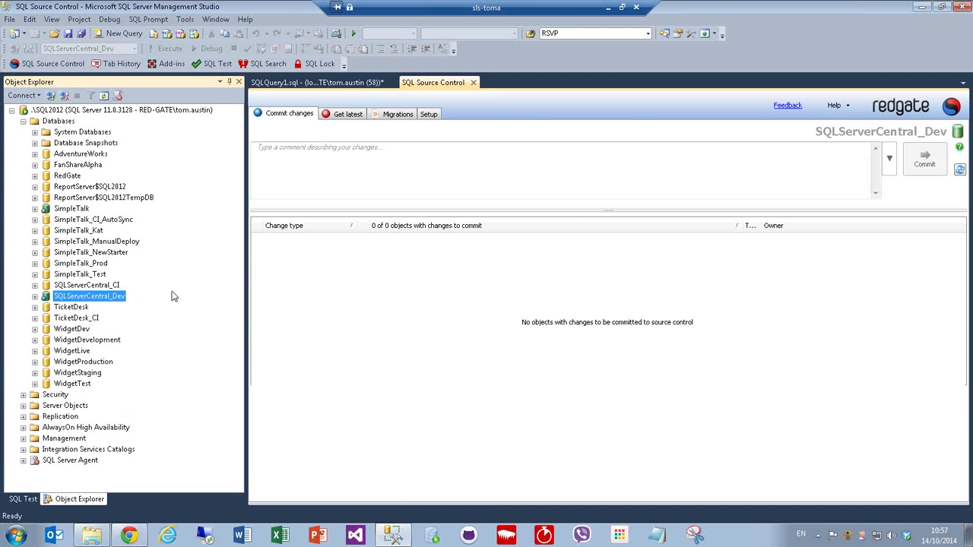
{"action": "left_click", "coordinate": [131, 537]}
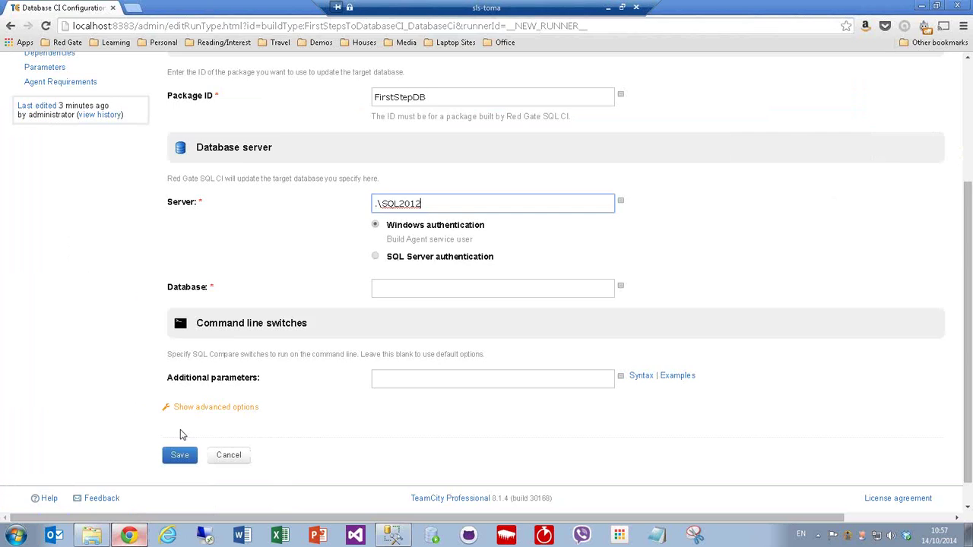
{"action": "left_click", "coordinate": [397, 287]}
{"action": "type", "text": "SQLServer"}
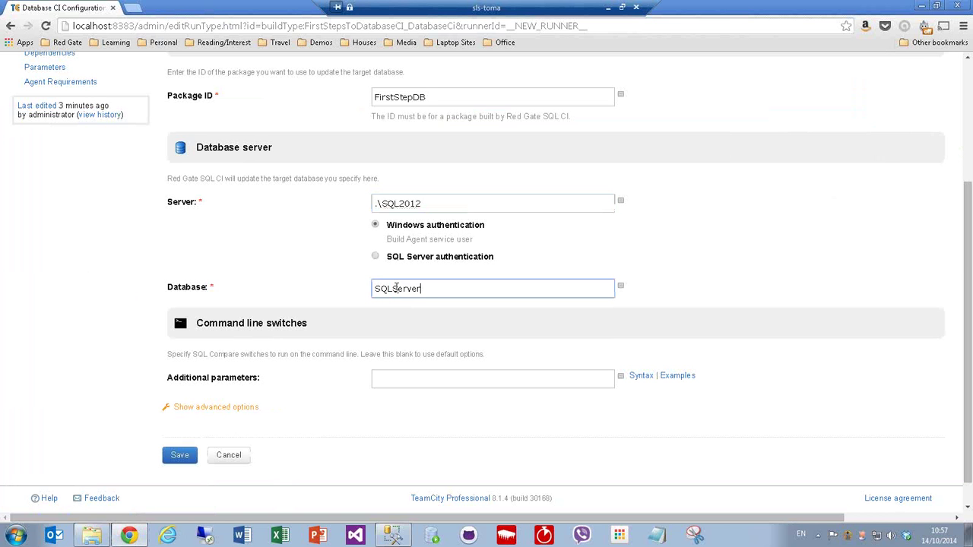
{"action": "type", "text": "CIntral_CI"}
{"action": "left_click", "coordinate": [194, 454]}
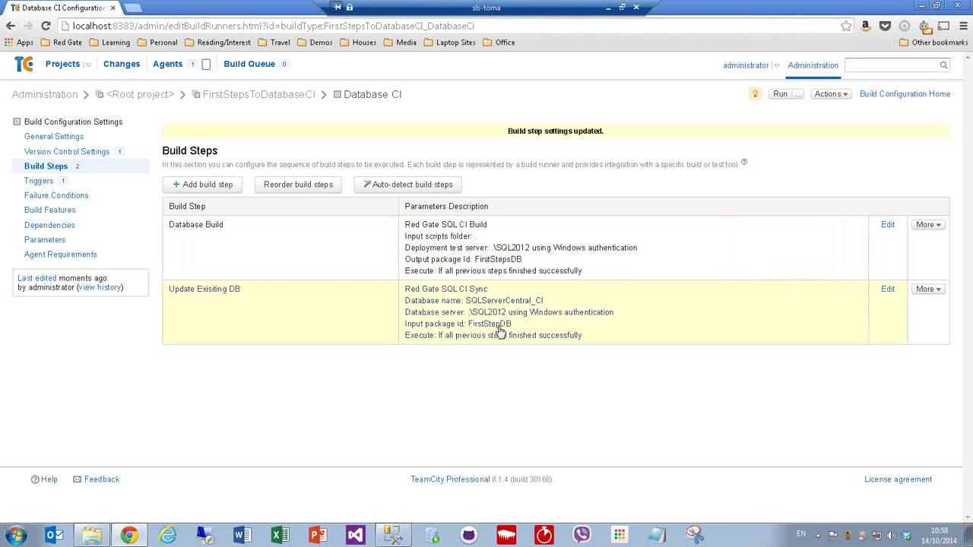
Step: Correct the package ID of the "Update Exisiting DB" step to FirstStepsDB and save it
{"action": "left_click", "coordinate": [888, 291]}
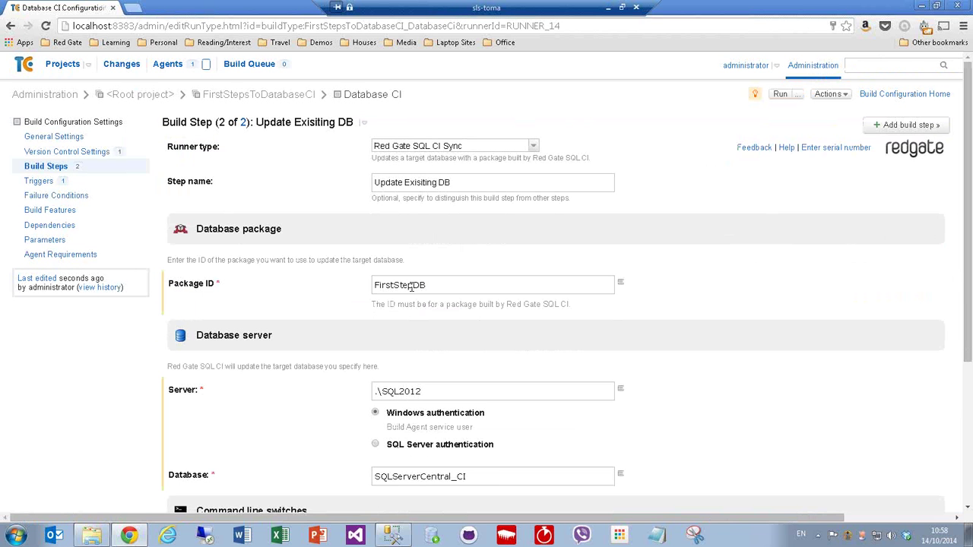
{"action": "left_click", "coordinate": [417, 285]}
{"action": "type", "text": "s"}
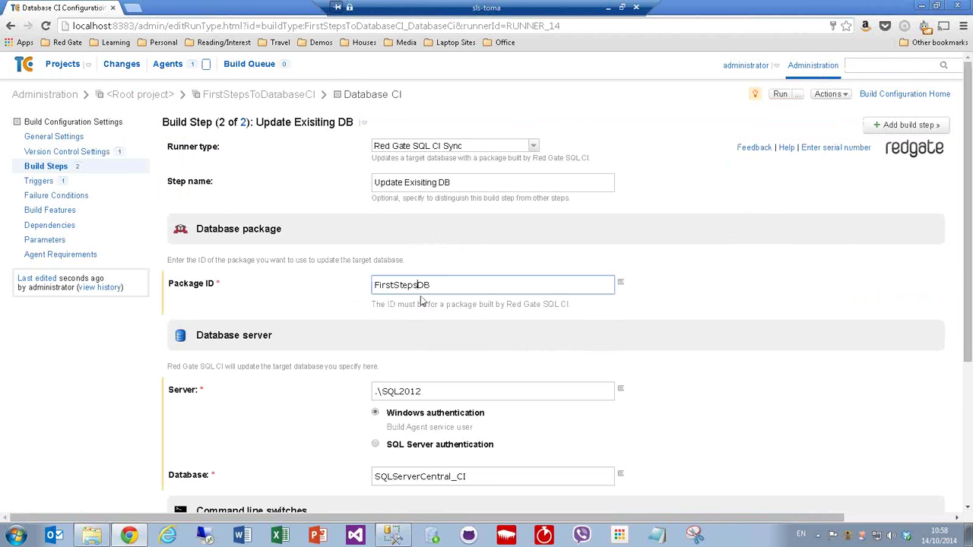
{"action": "left_click", "coordinate": [552, 492]}
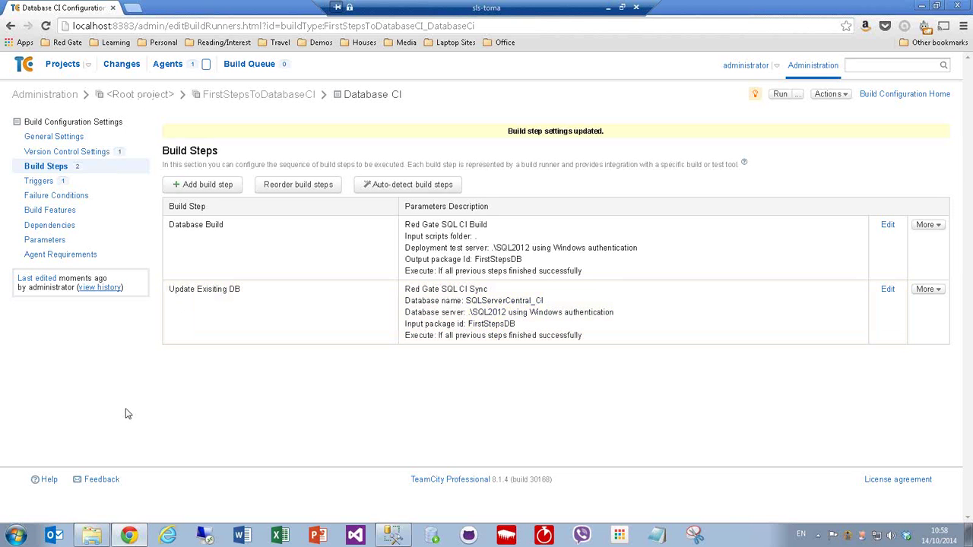
Step: Switch to Management Studio and expand the SQLServerCentral_CI database's programmability folder to examine its stored procedures
{"action": "left_click", "coordinate": [393, 535]}
{"action": "left_click", "coordinate": [34, 285]}
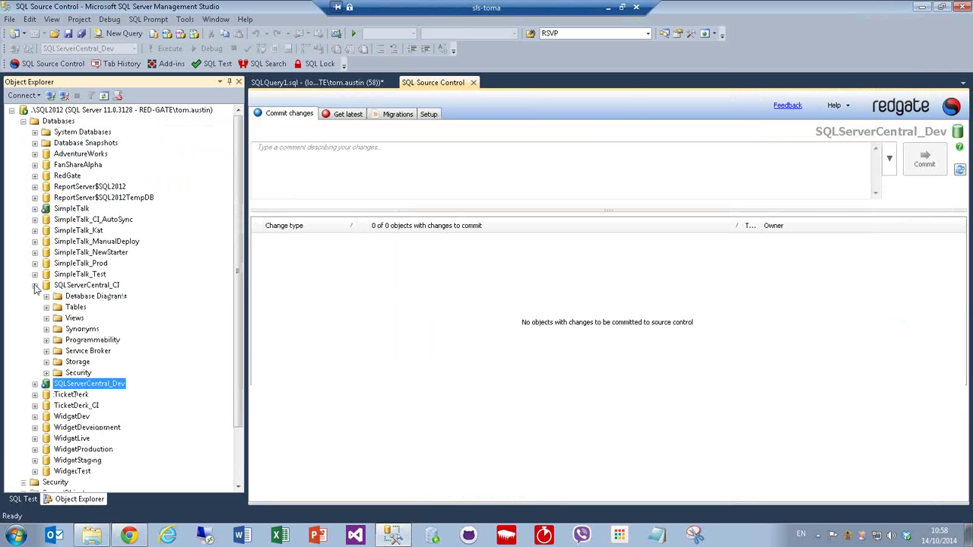
{"action": "left_click", "coordinate": [46, 340]}
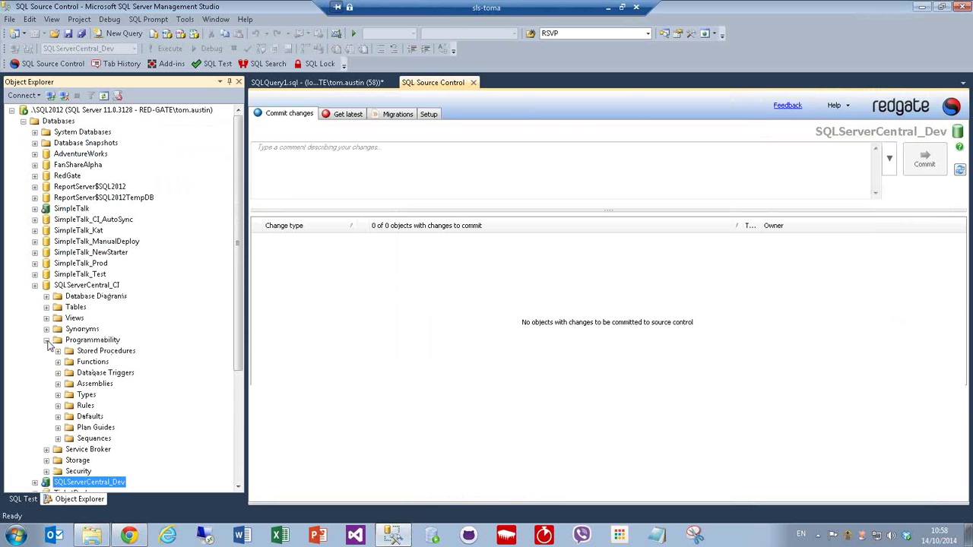
{"action": "left_click", "coordinate": [58, 351]}
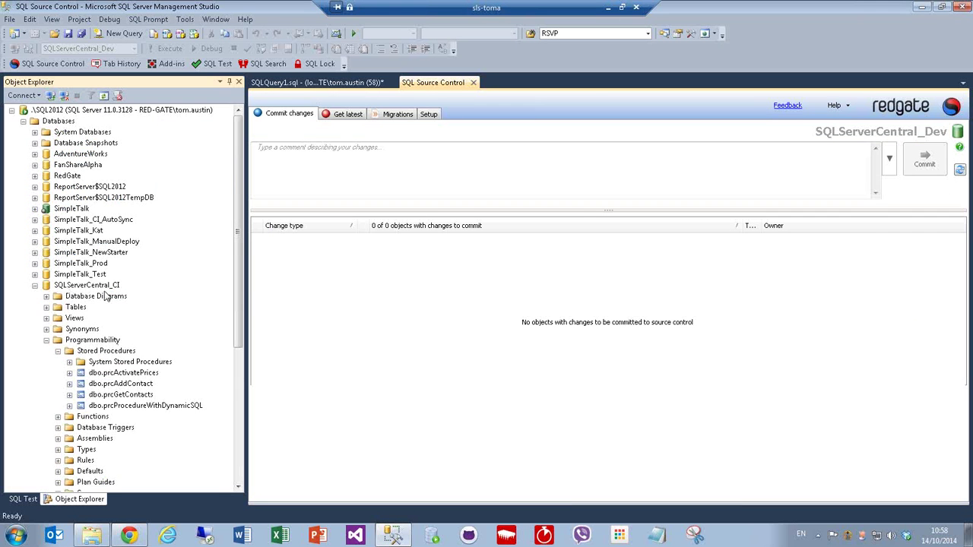
{"action": "left_click_drag", "start_coordinate": [240, 294], "coordinate": [232, 345]}
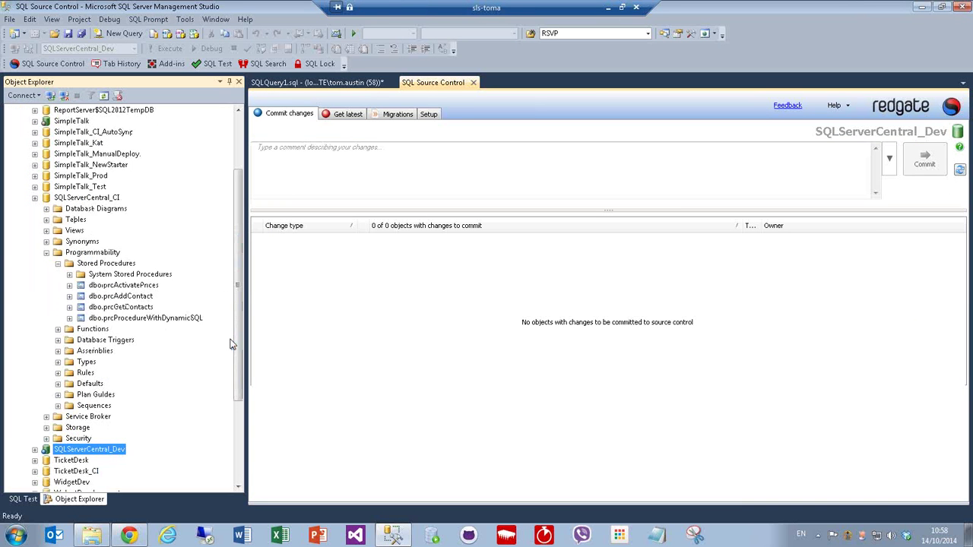
Step: Open a new query on SQLServerCentral_Dev, insert the CREATE PROCEDURE snippet and name the procedure SQLAutomationPAck
{"action": "left_click", "coordinate": [87, 452]}
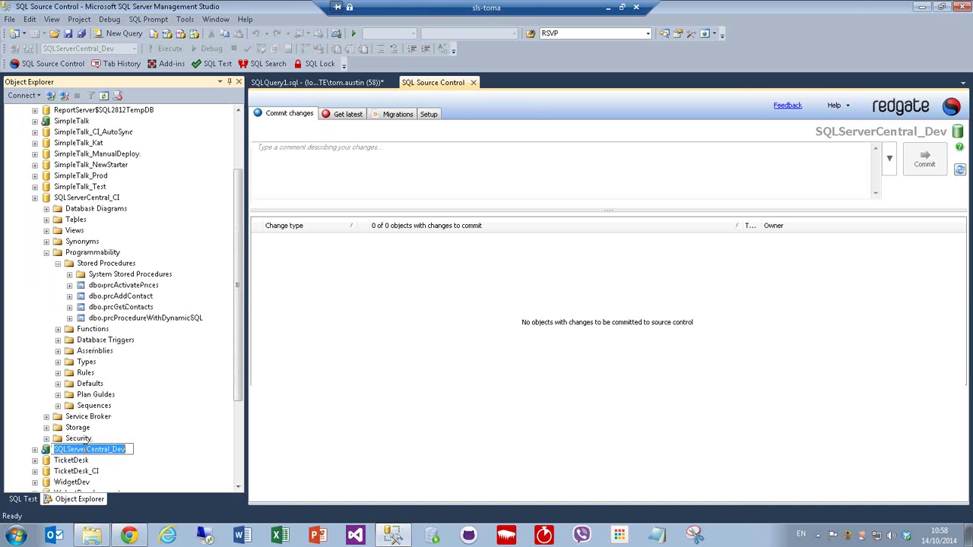
{"action": "key", "text": "Escape"}
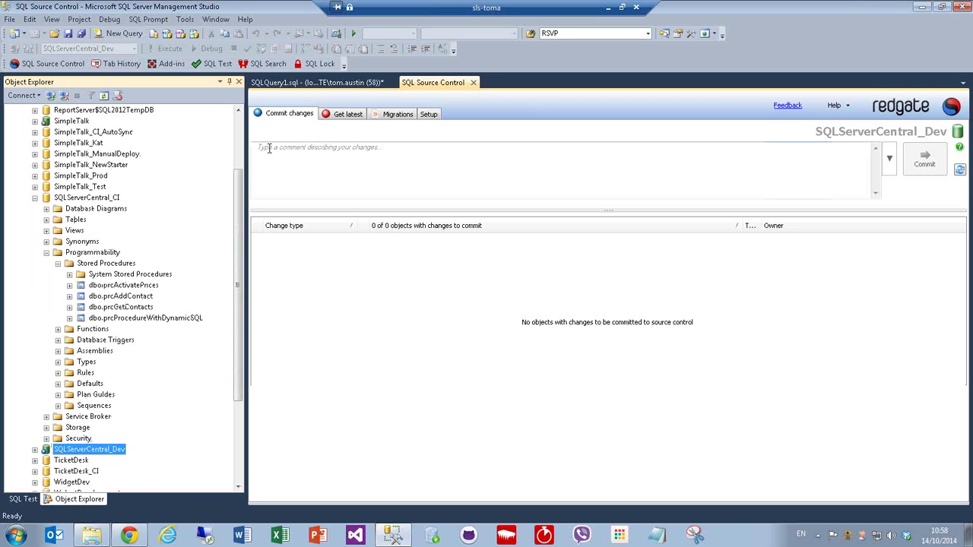
{"action": "left_click", "coordinate": [124, 34]}
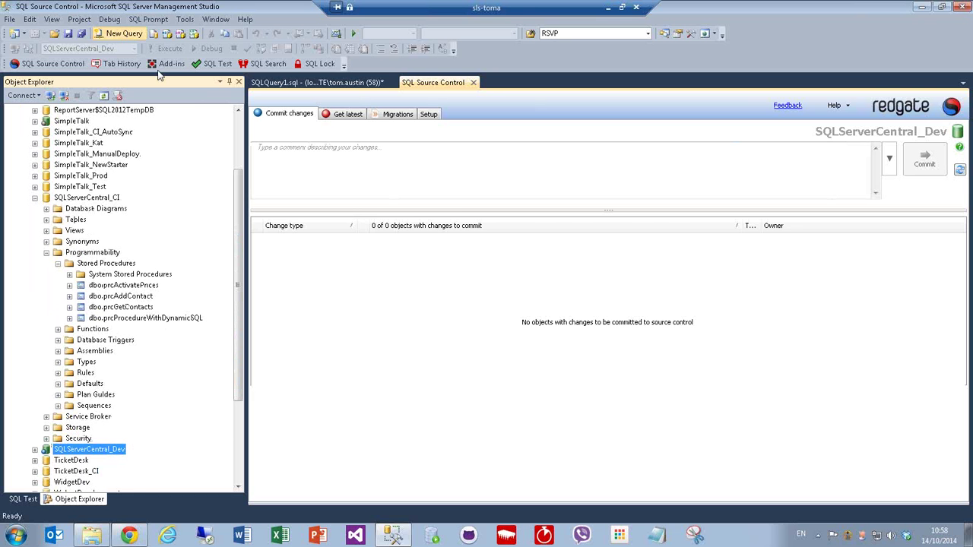
{"action": "type", "text": "cp"}
{"action": "key", "text": "Tab"}
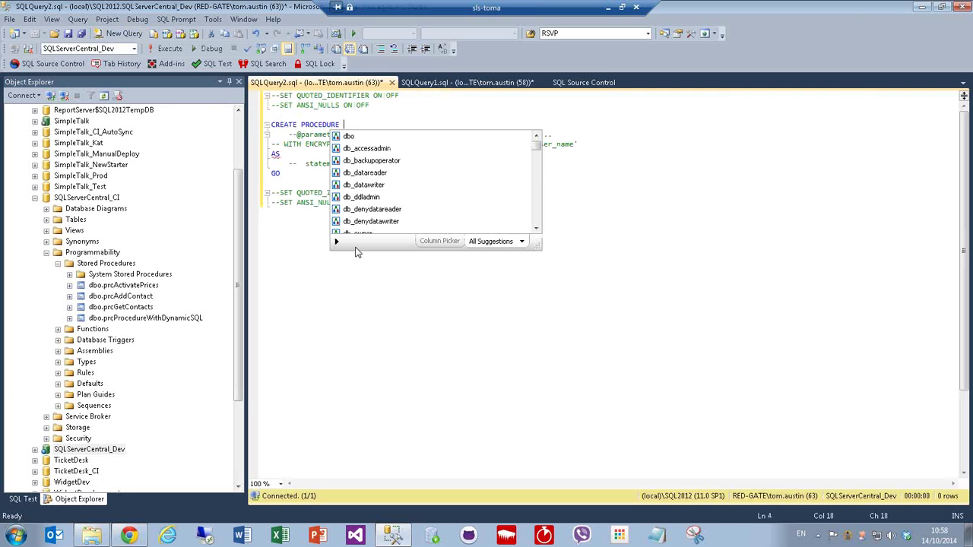
{"action": "type", "text": "SQL"}
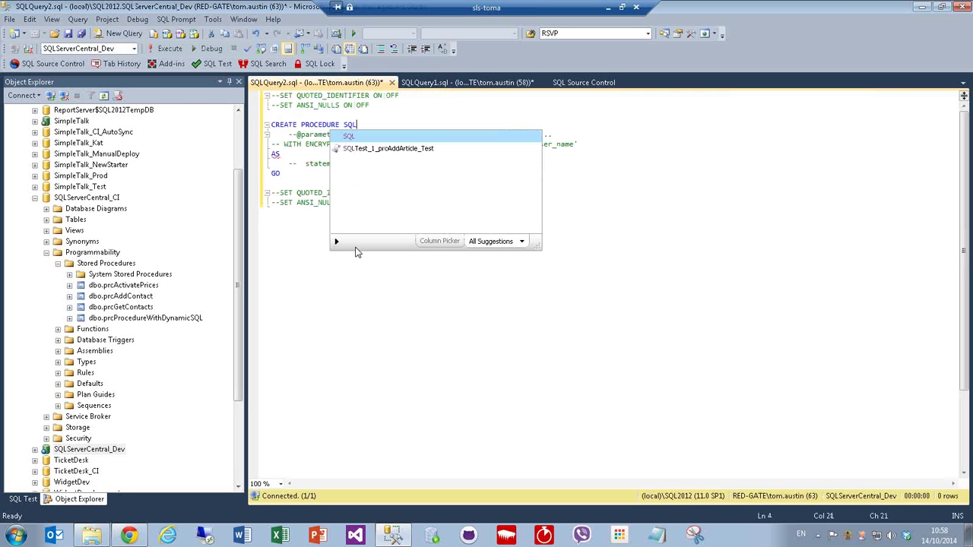
{"action": "type", "text": "Autom"}
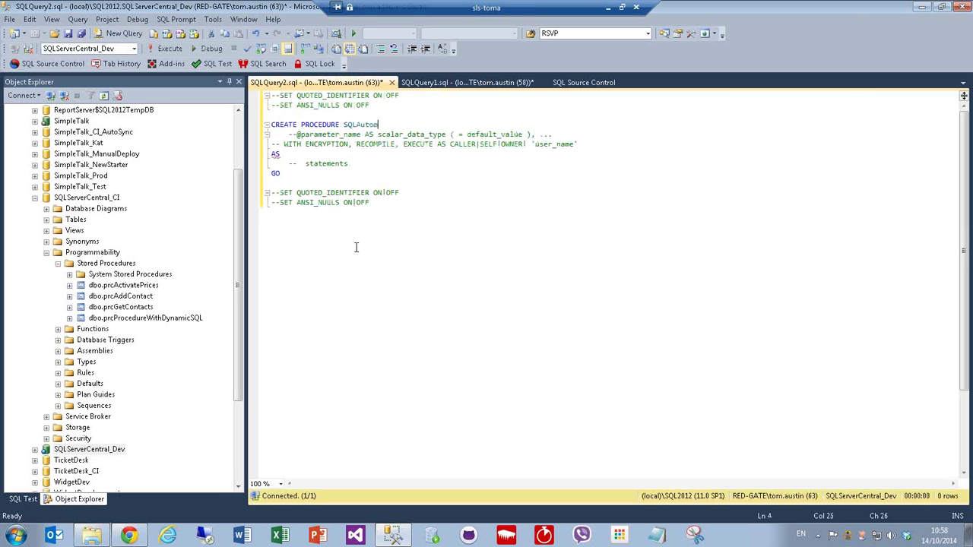
{"action": "type", "text": "ationPAck"}
Step: Replace the procedure's statements placeholder with SELECT 'Using TeamCity Plugin' and execute the script
{"action": "left_click_drag", "start_coordinate": [352, 164], "coordinate": [289, 164]}
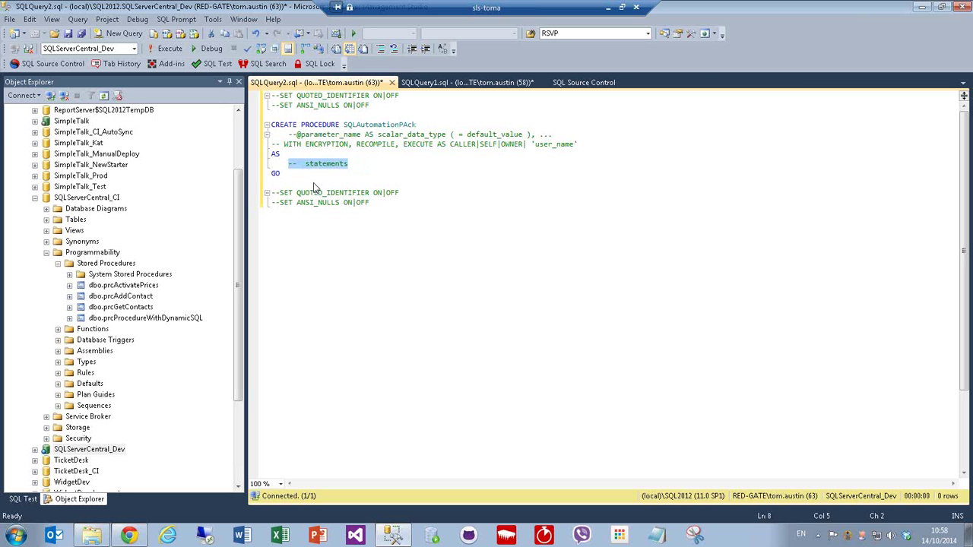
{"action": "type", "text": "Select"}
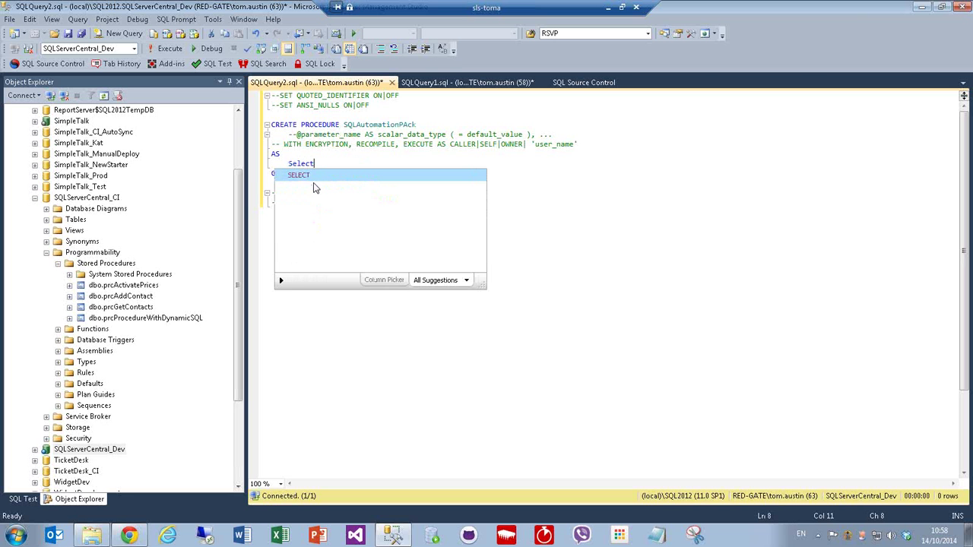
{"action": "type", "text": " '"}
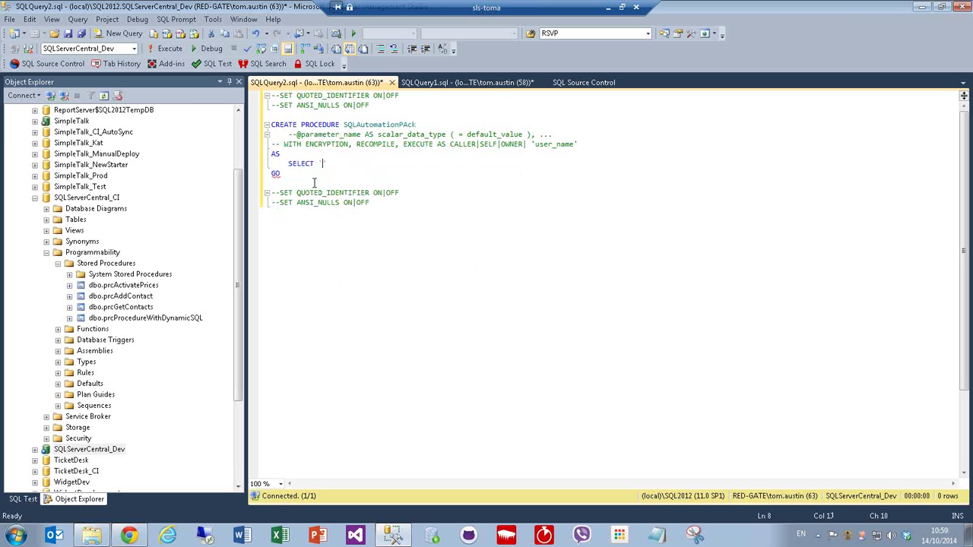
{"action": "type", "text": "Using"}
{"action": "type", "text": " Tema"}
{"action": "type", "text": "amCit"}
{"action": "type", "text": "y Plugin"}
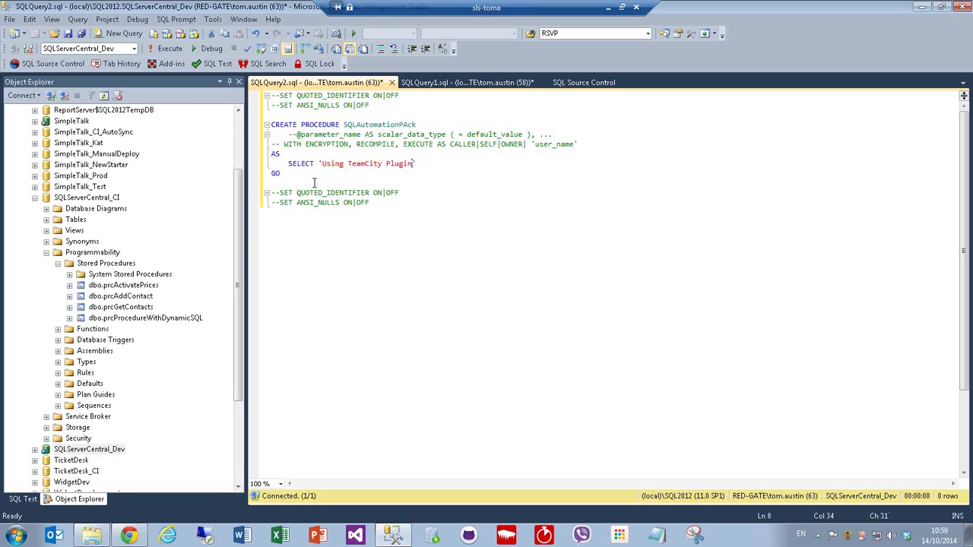
{"action": "type", "text": "'"}
{"action": "left_click", "coordinate": [163, 50]}
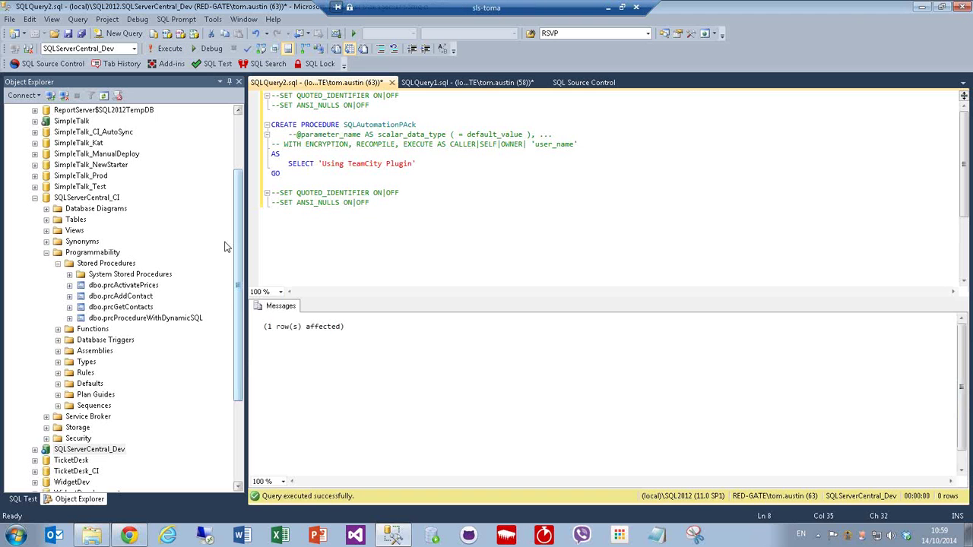
Step: Commit the new SQLAutomationPAck procedure in SQLServerCentral_Dev to source control with the comment "added sproc"
{"action": "right_click", "coordinate": [76, 449]}
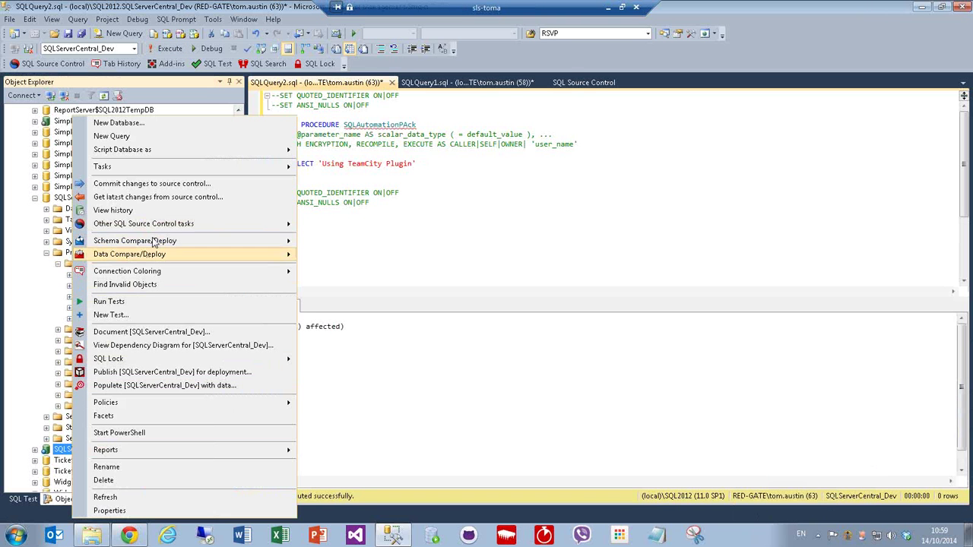
{"action": "left_click", "coordinate": [152, 184]}
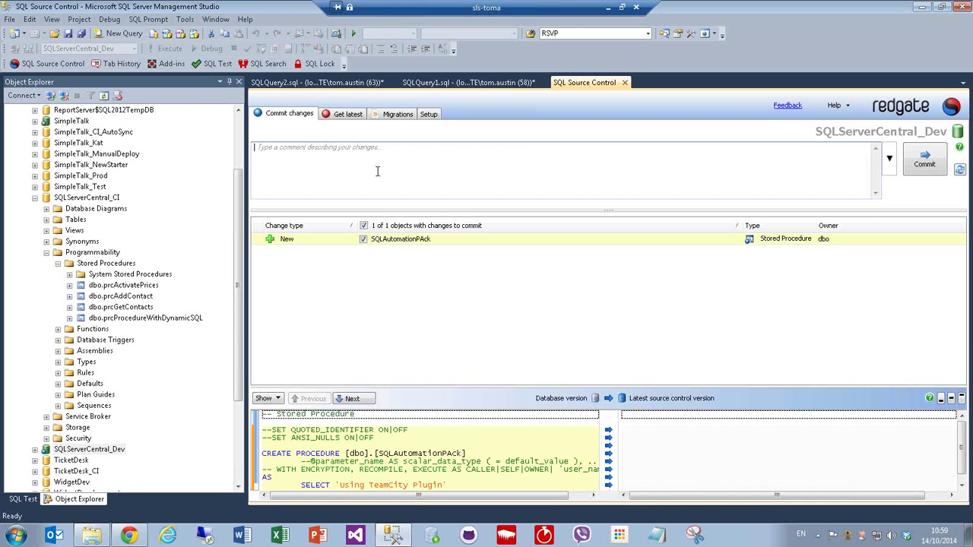
{"action": "type", "text": "added sproc"}
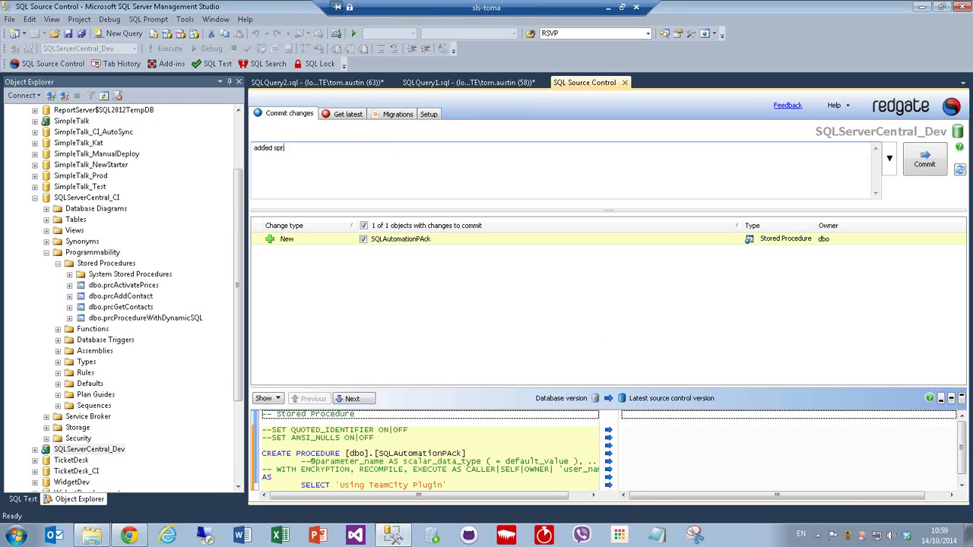
{"action": "left_click", "coordinate": [935, 166]}
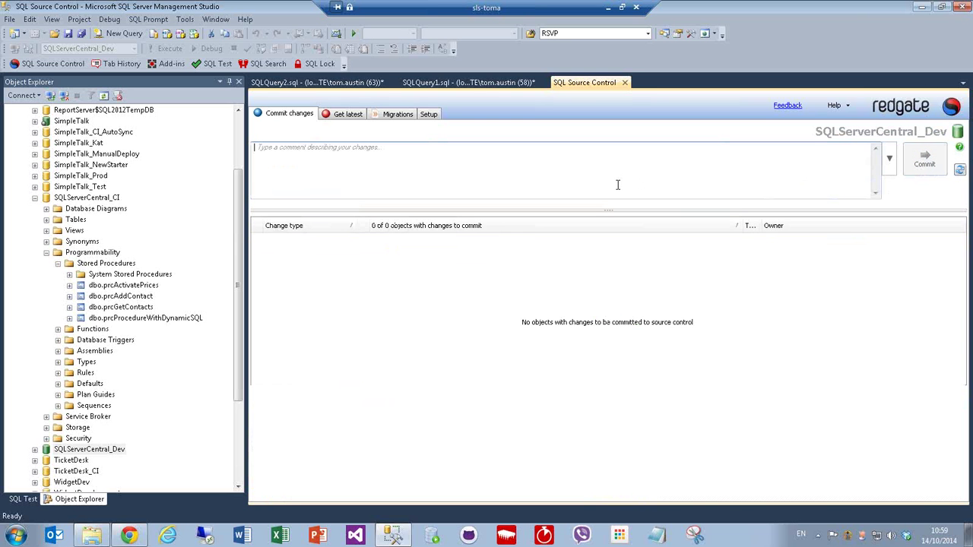
Step: Switch to TeamCity in Chrome, refresh the projects overview to find the commit-triggered Database CI build, and open build #8's log
{"action": "left_click", "coordinate": [129, 535]}
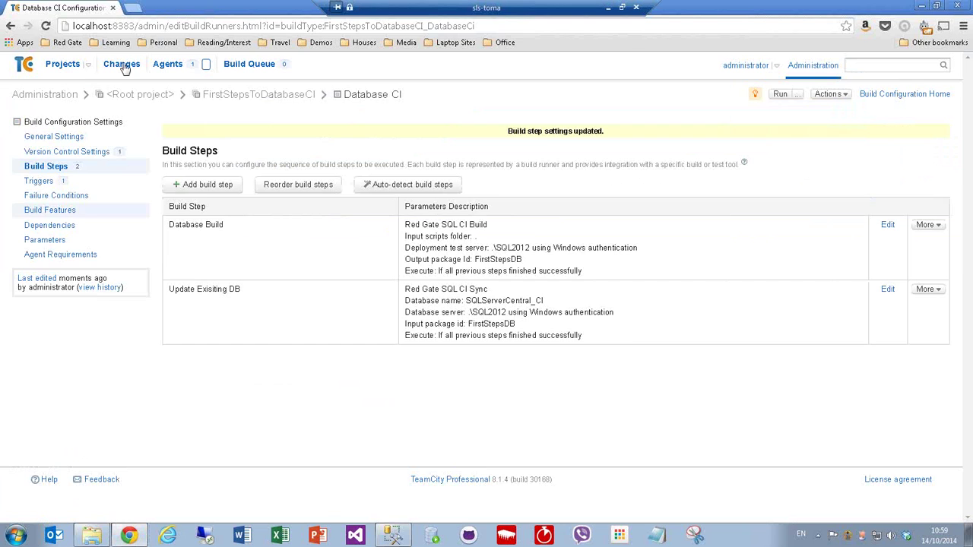
{"action": "left_click", "coordinate": [62, 65]}
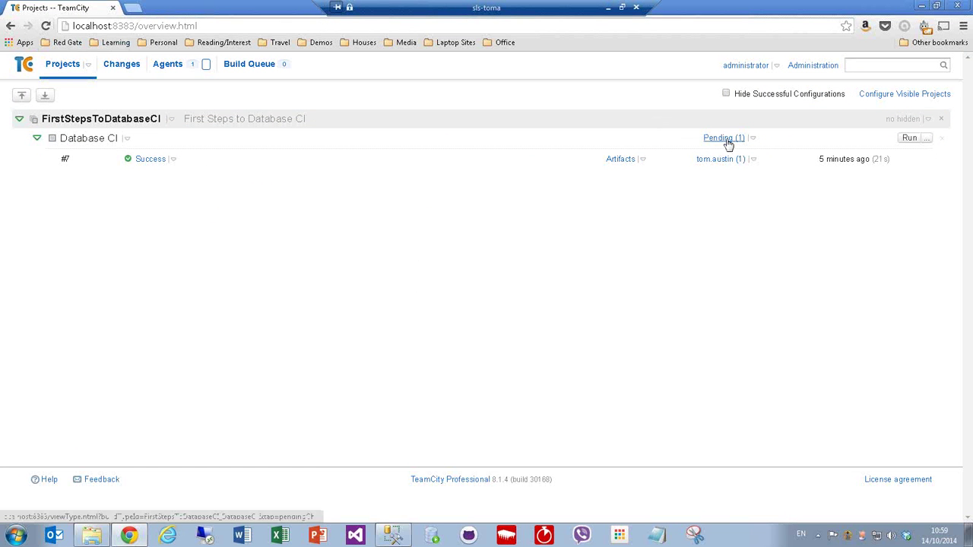
{"action": "left_click", "coordinate": [47, 26]}
{"action": "left_click", "coordinate": [46, 26]}
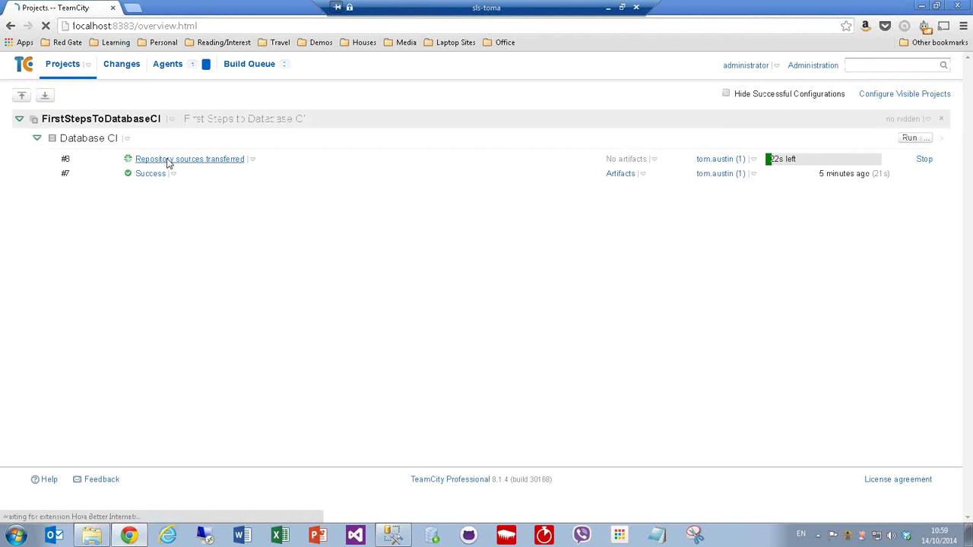
{"action": "left_click", "coordinate": [161, 160]}
{"action": "left_click", "coordinate": [145, 123]}
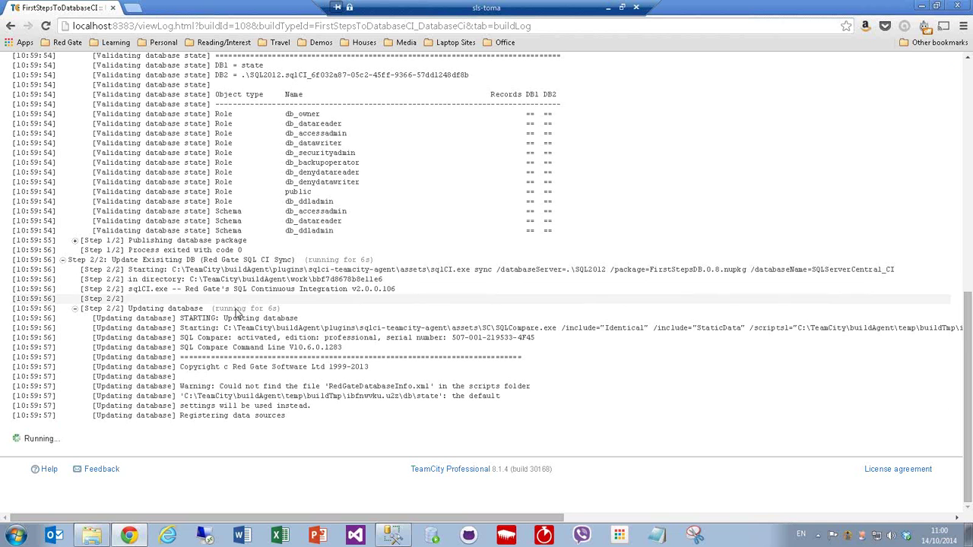
Step: Examine the build log of Database CI build #8, especially the Updating database section for SQLServerCentral_CI
{"action": "left_click_drag", "start_coordinate": [128, 309], "coordinate": [201, 309]}
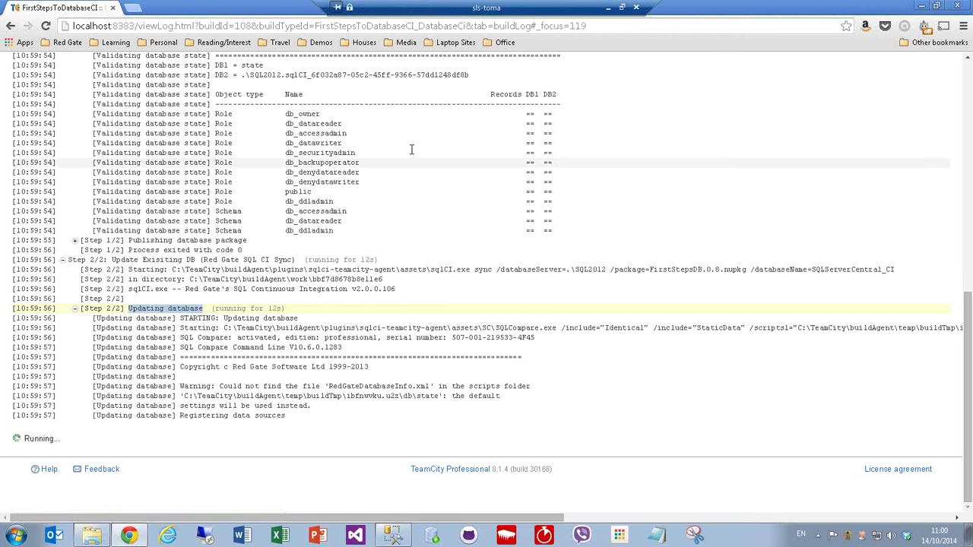
{"action": "scroll", "coordinate": [364, 173], "scroll_direction": "up", "scroll_amount": 5}
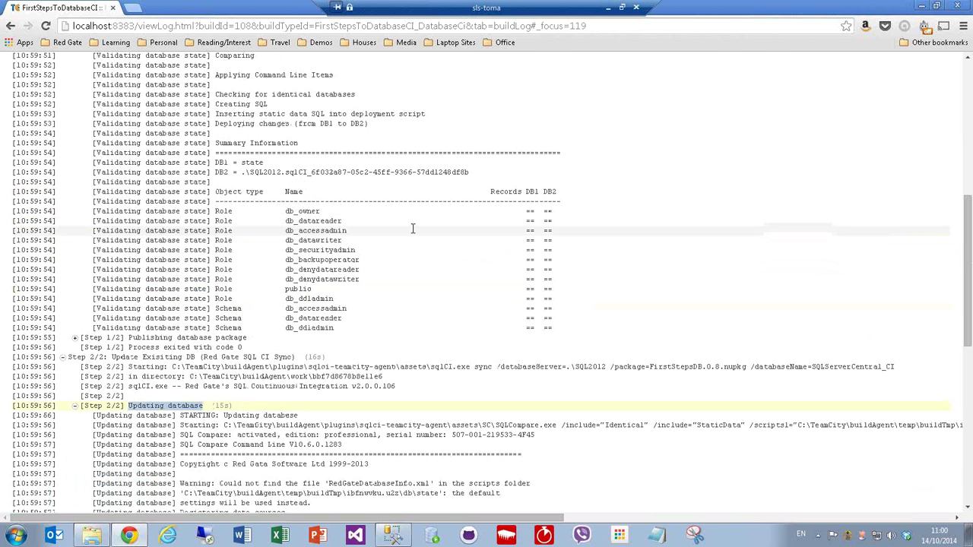
{"action": "scroll", "coordinate": [413, 228], "scroll_direction": "down", "scroll_amount": 3}
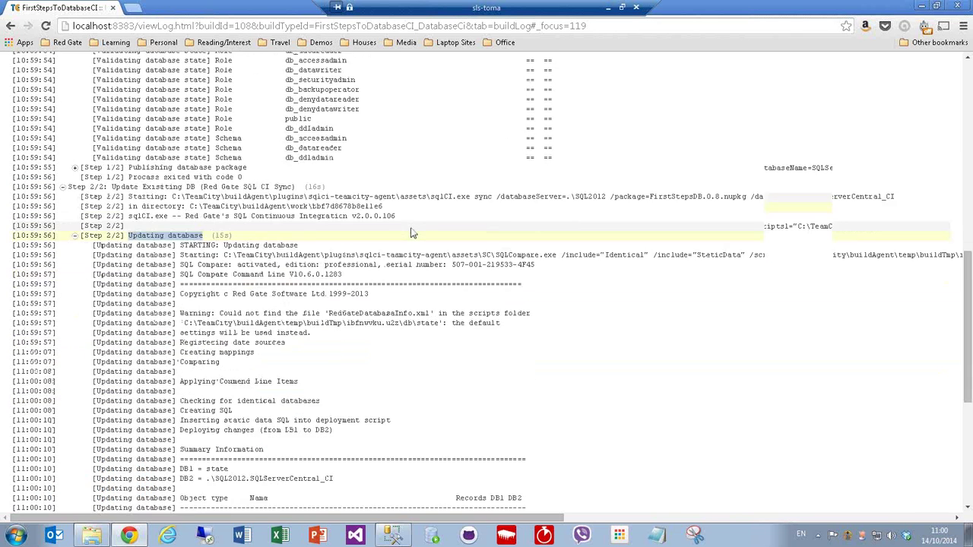
{"action": "scroll", "coordinate": [411, 232], "scroll_direction": "down", "scroll_amount": 2}
{"action": "scroll", "coordinate": [411, 231], "scroll_direction": "down", "scroll_amount": 3}
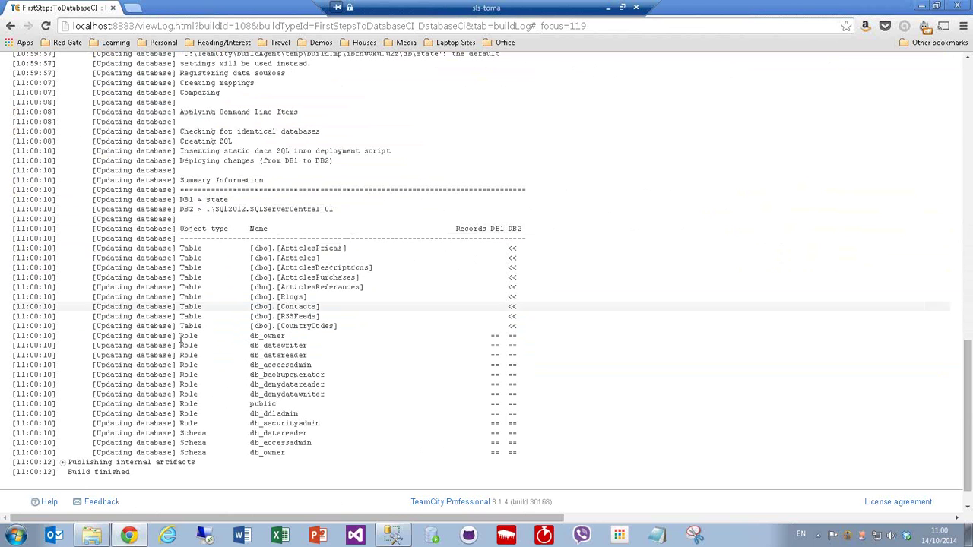
{"action": "left_click", "coordinate": [126, 537]}
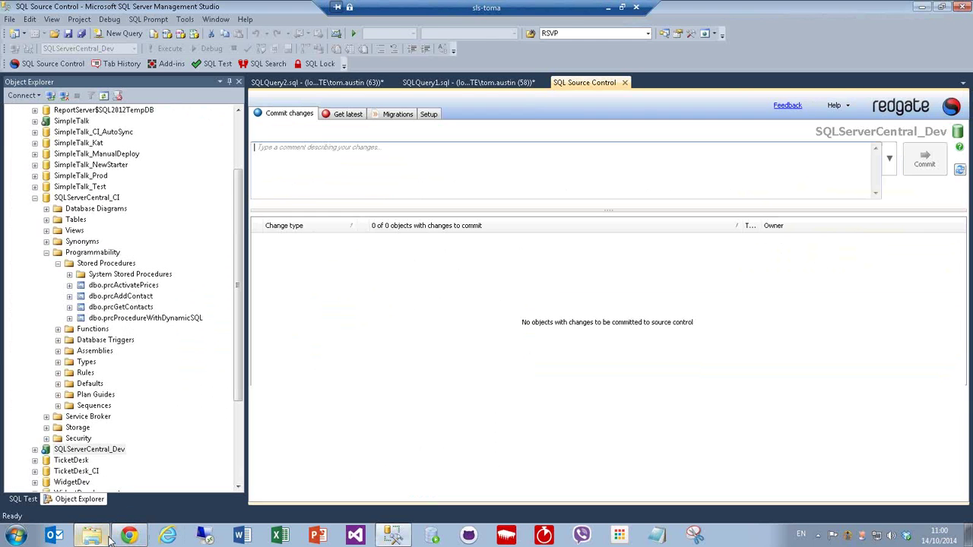
{"action": "left_click", "coordinate": [121, 538]}
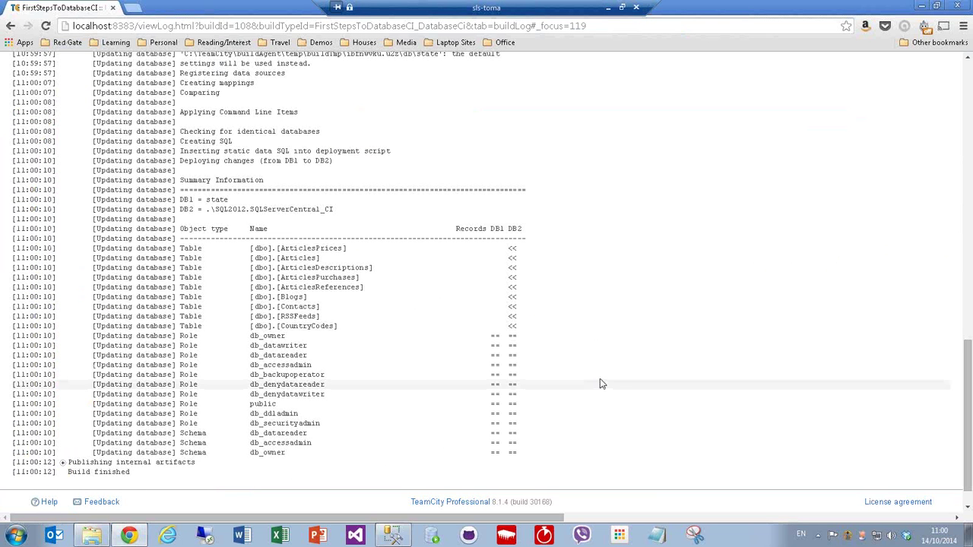
{"action": "scroll", "coordinate": [600, 384], "scroll_direction": "up", "scroll_amount": 2}
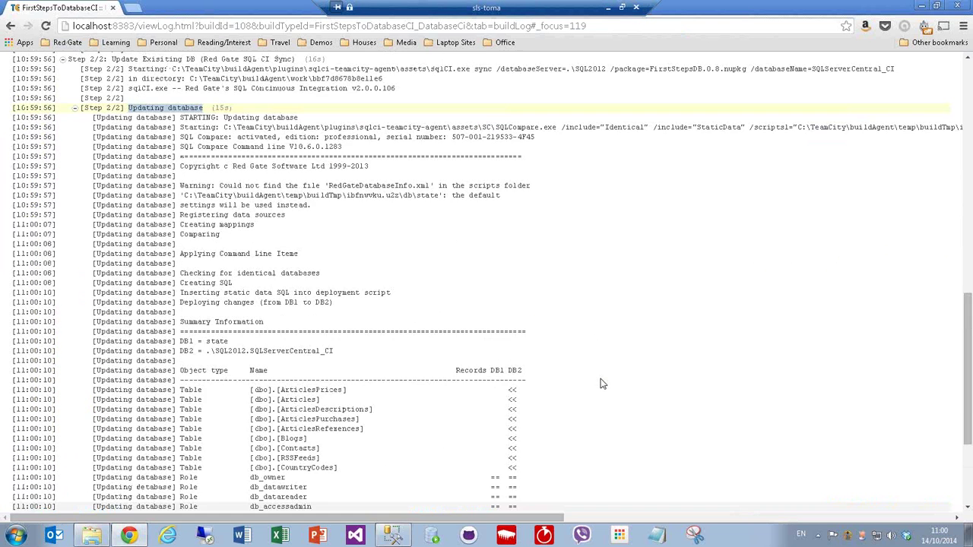
{"action": "scroll", "coordinate": [600, 383], "scroll_direction": "up", "scroll_amount": 5}
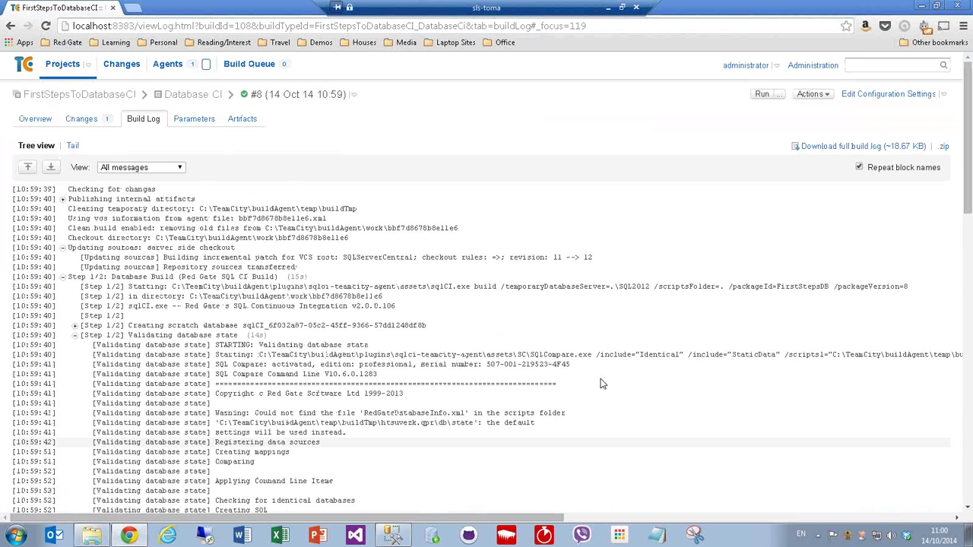
Step: Open the Update Exisiting DB build step of the Database CI configuration for editing
{"action": "left_click", "coordinate": [53, 65]}
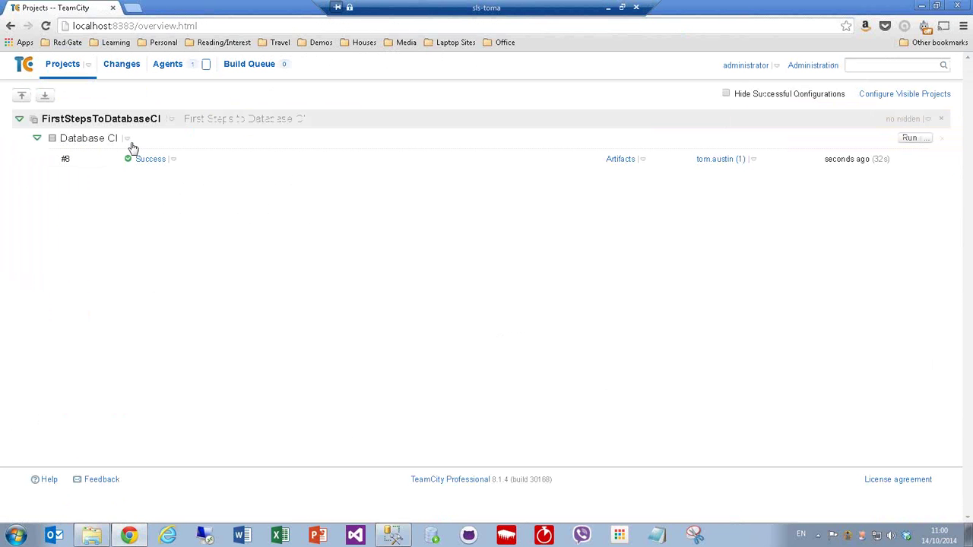
{"action": "left_click", "coordinate": [127, 140]}
{"action": "left_click", "coordinate": [156, 273]}
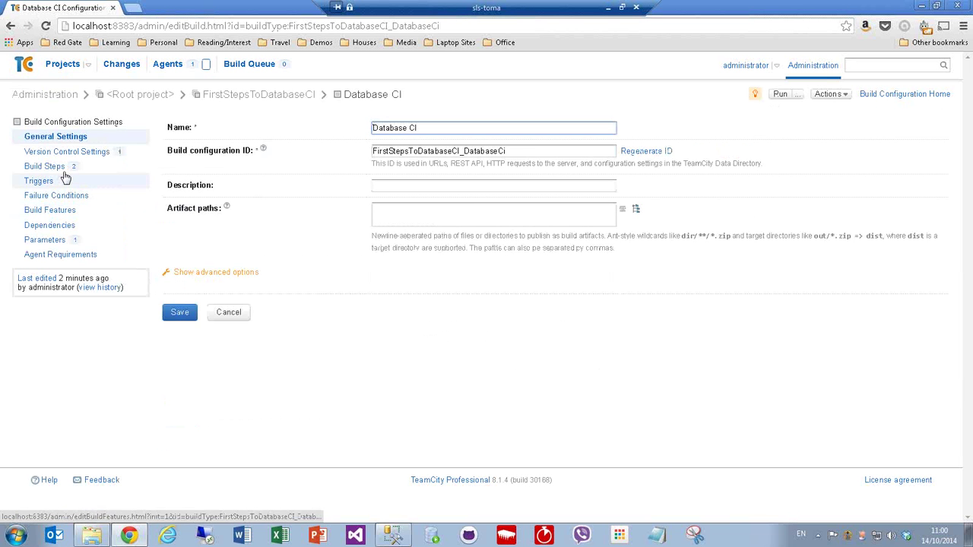
{"action": "left_click", "coordinate": [38, 168]}
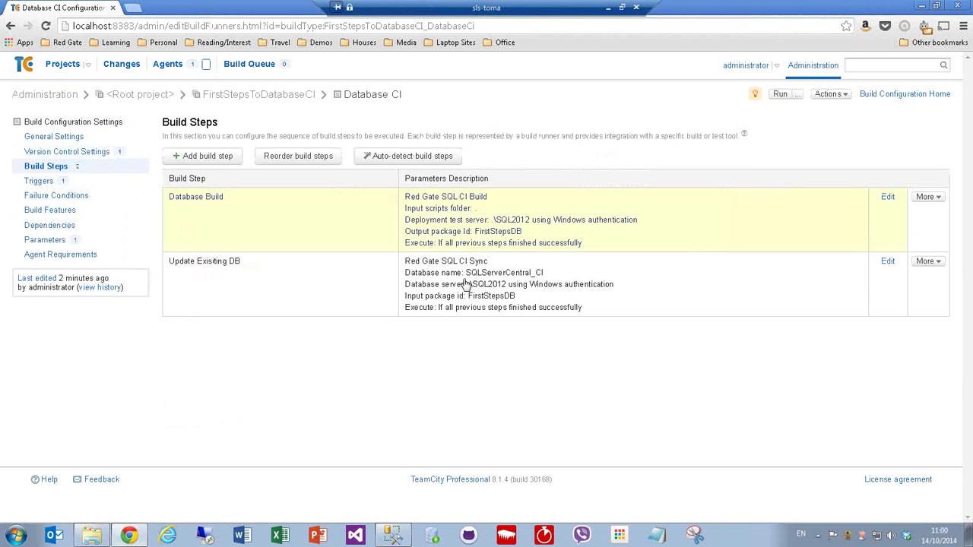
{"action": "left_click", "coordinate": [888, 262]}
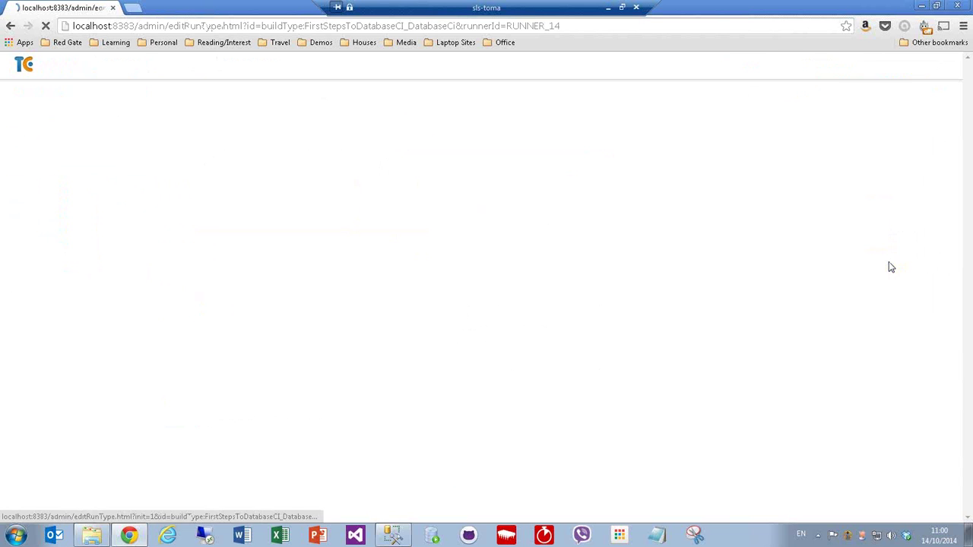
{"action": "scroll", "coordinate": [704, 403], "scroll_direction": "down", "scroll_amount": 3}
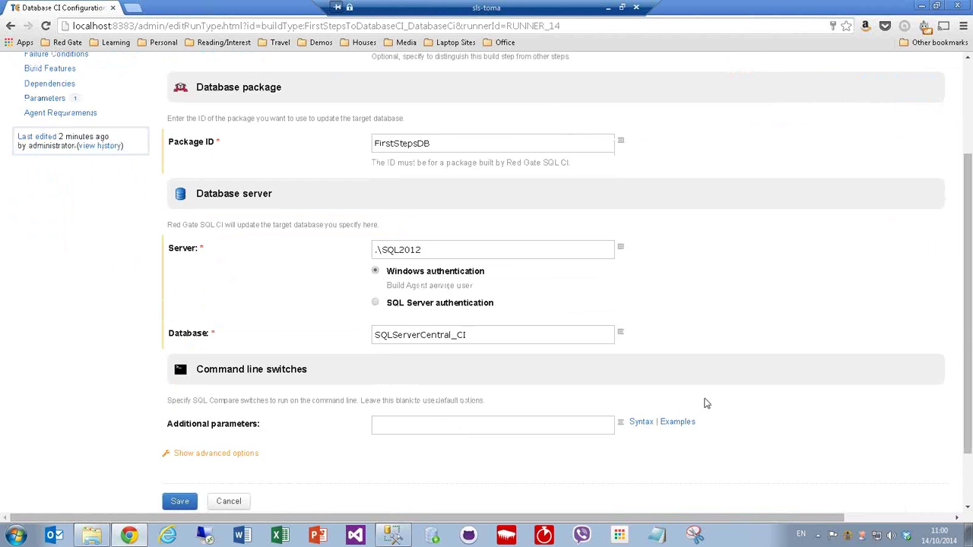
Step: Begin the build step's additional parameters with /Scriptfile:" and copy the D:\UpdateScripts folder path from Windows Explorer
{"action": "left_click", "coordinate": [495, 350]}
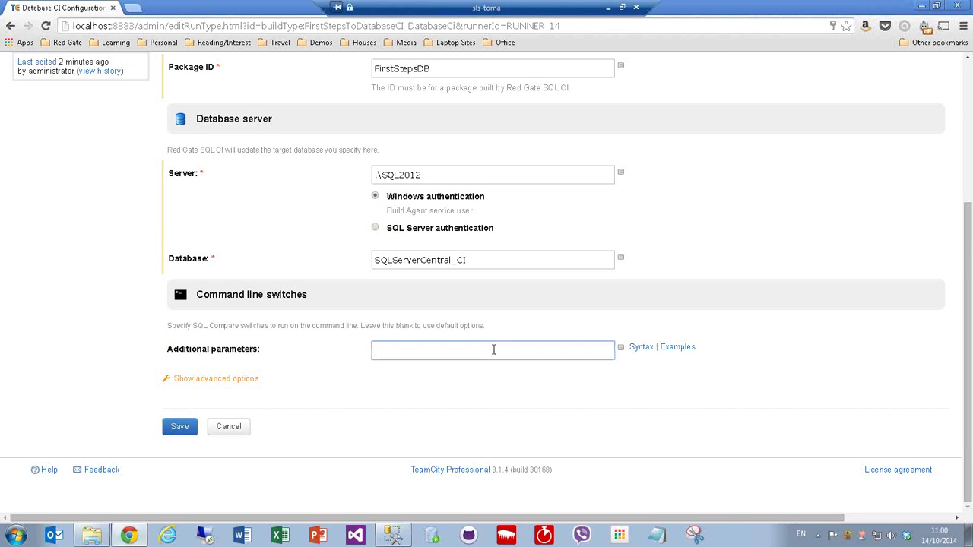
{"action": "type", "text": "/Scriptfile"}
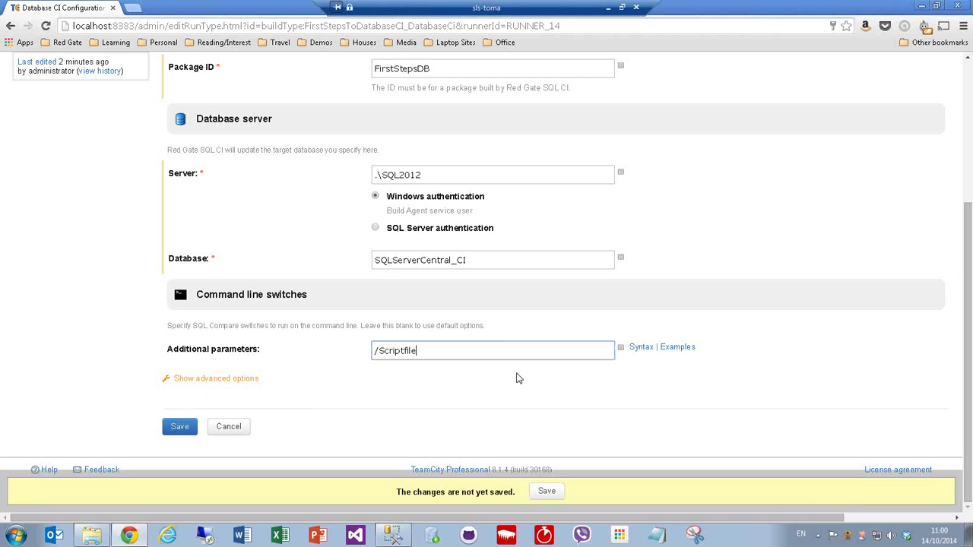
{"action": "type", "text": ":\"D:\\"}
{"action": "left_click", "coordinate": [103, 534]}
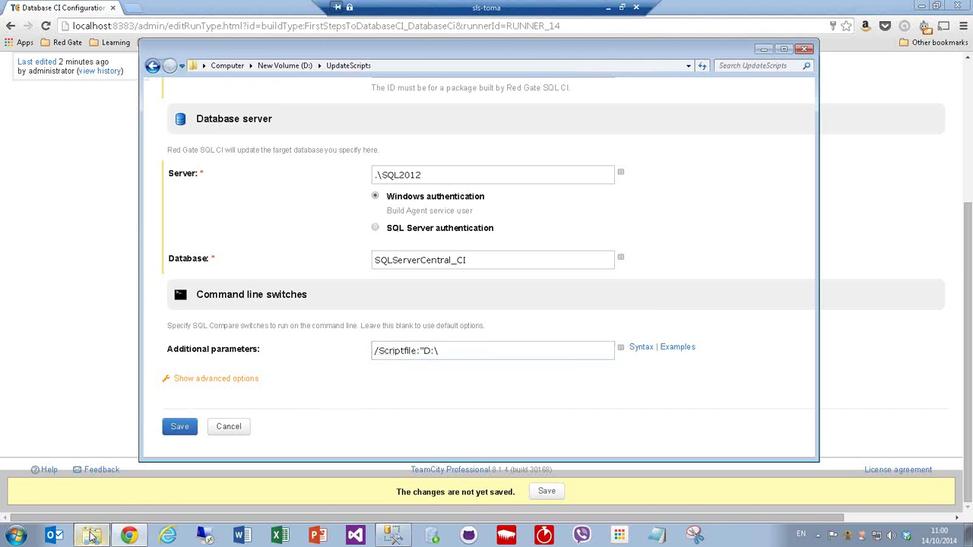
{"action": "left_click", "coordinate": [357, 66]}
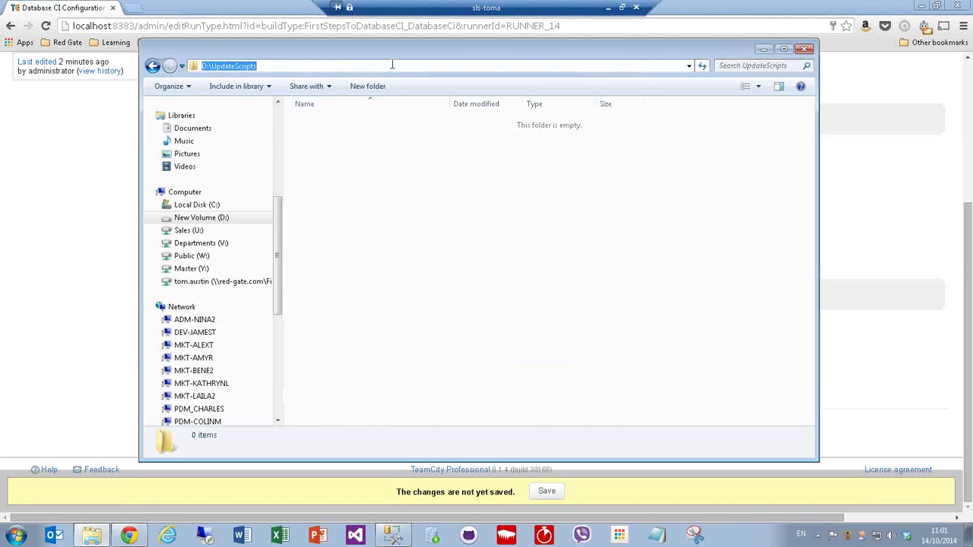
{"action": "right_click", "coordinate": [231, 68]}
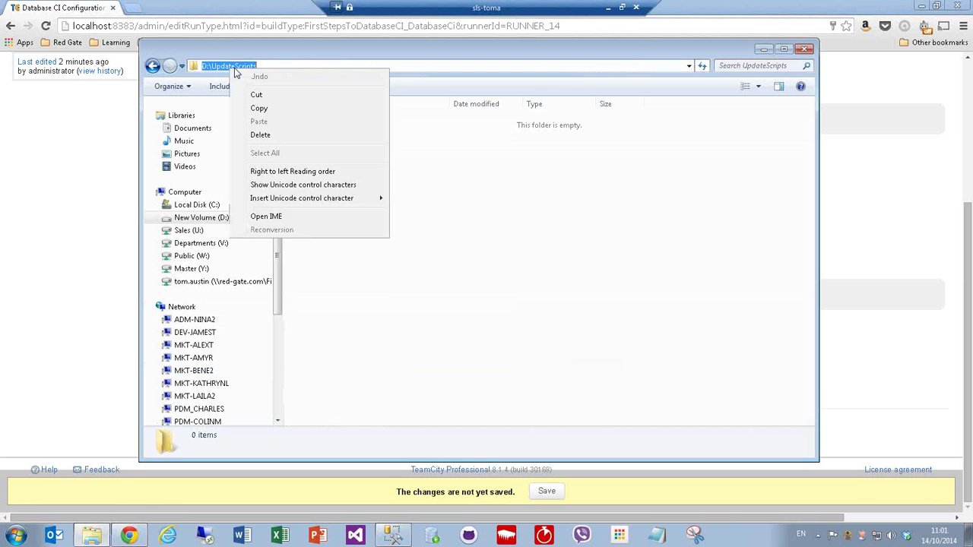
{"action": "left_click", "coordinate": [266, 112]}
{"action": "left_click", "coordinate": [764, 49]}
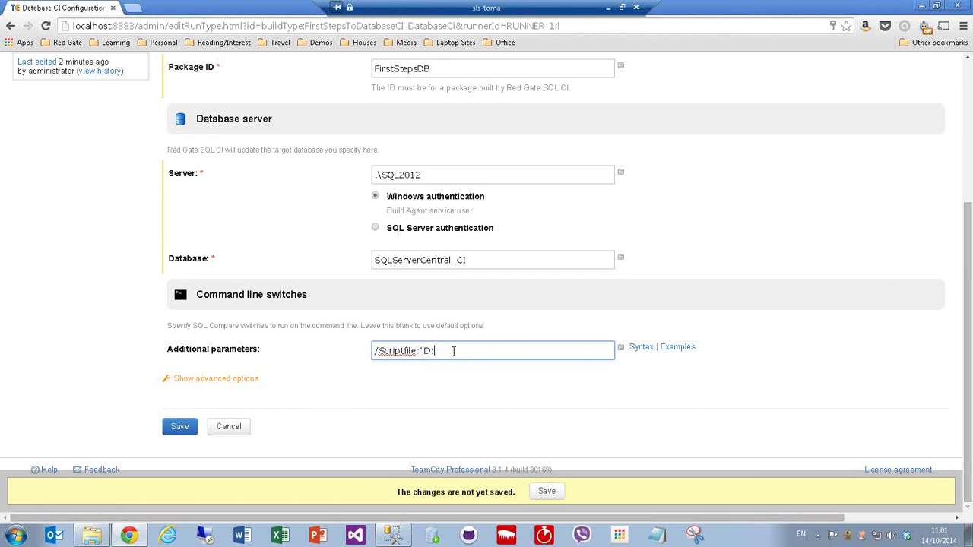
Step: Complete the additional parameters as /Scriptfile:"D:\UpdateScripts" and save the build step
{"action": "key", "text": "BackSpace"}
{"action": "key", "text": "BackSpace"}
{"action": "key", "text": "ctrl+v"}
{"action": "type", "text": "\""}
{"action": "left_click", "coordinate": [178, 428]}
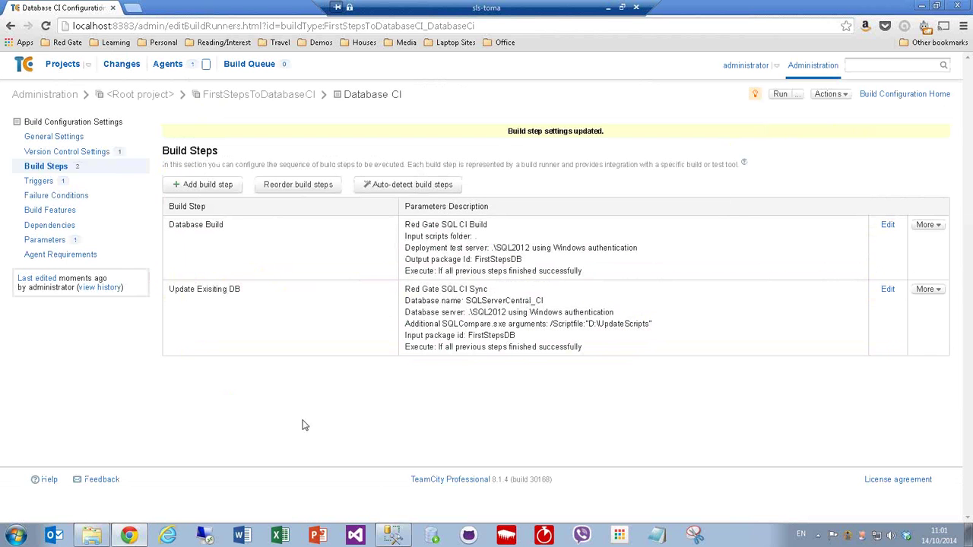
Step: Switch to Management Studio and open the SQLAutomationPAck stored procedure of SQLServerCentral_Dev as an ALTER script
{"action": "left_click", "coordinate": [394, 536]}
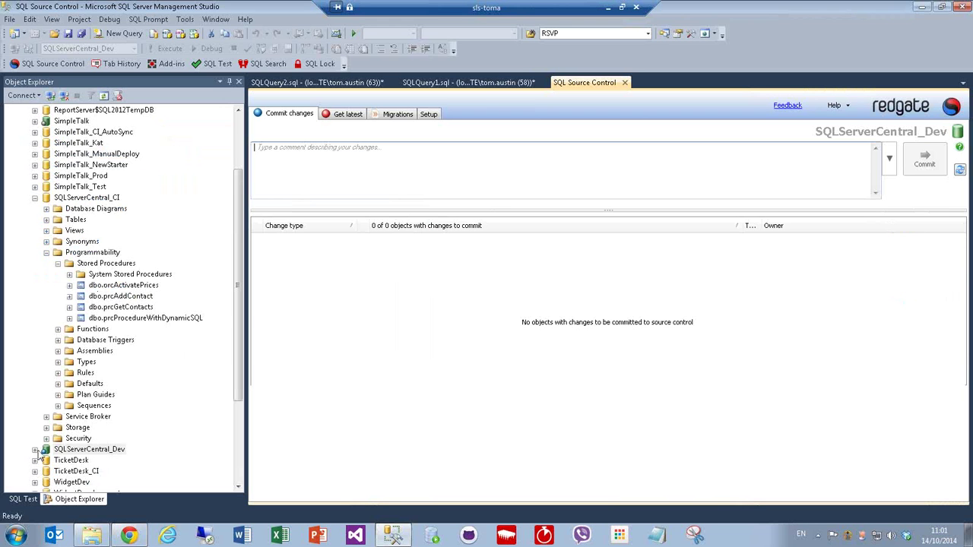
{"action": "left_click", "coordinate": [35, 449]}
{"action": "right_click", "coordinate": [123, 364]}
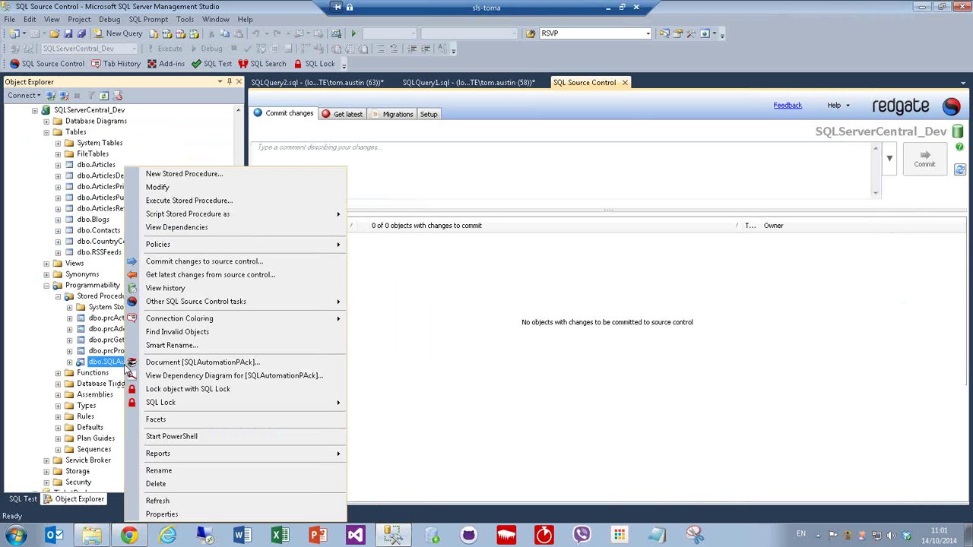
{"action": "left_click", "coordinate": [176, 188]}
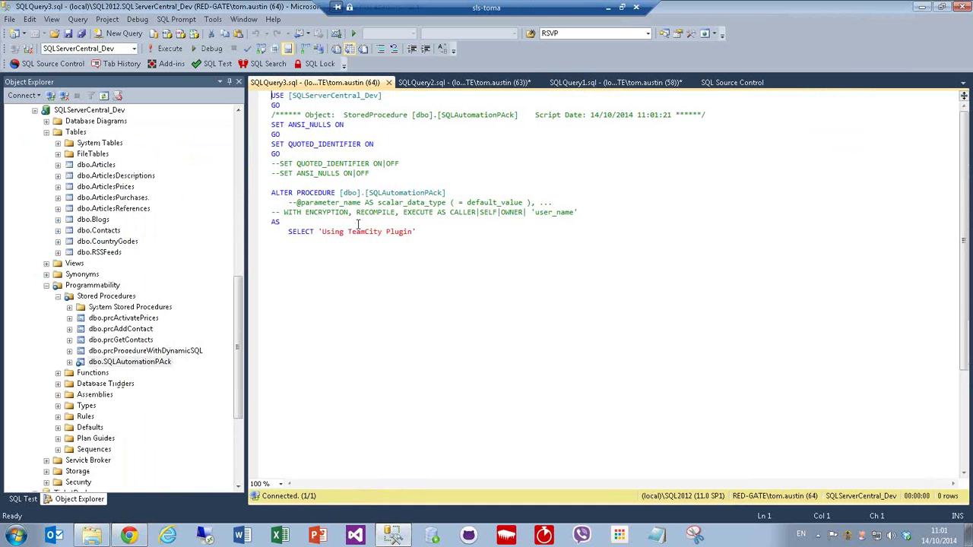
Step: Change the procedure's SELECT text to 'Using SQL Automation Pack' and execute the script
{"action": "left_click", "coordinate": [411, 232]}
{"action": "left_click_drag", "start_coordinate": [403, 232], "coordinate": [350, 237]}
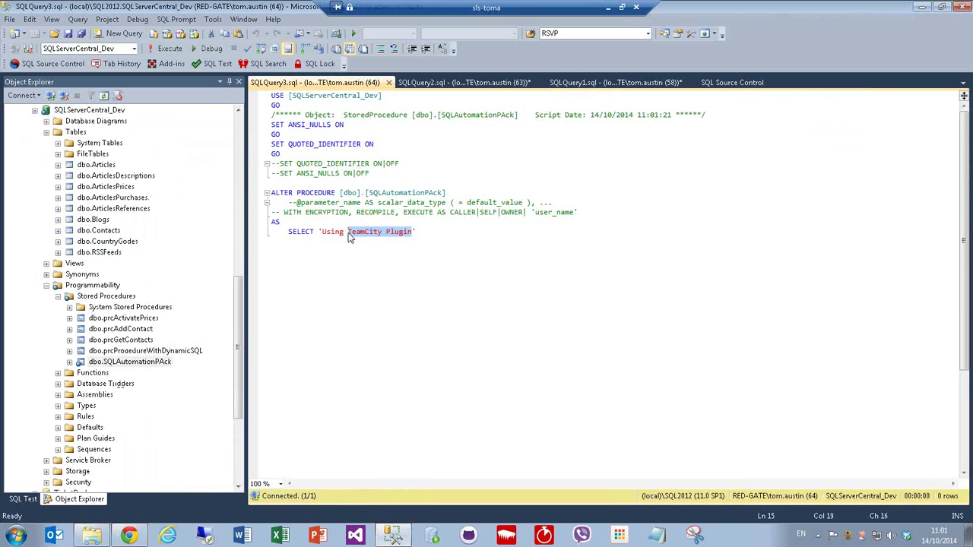
{"action": "type", "text": "SQL Aut"}
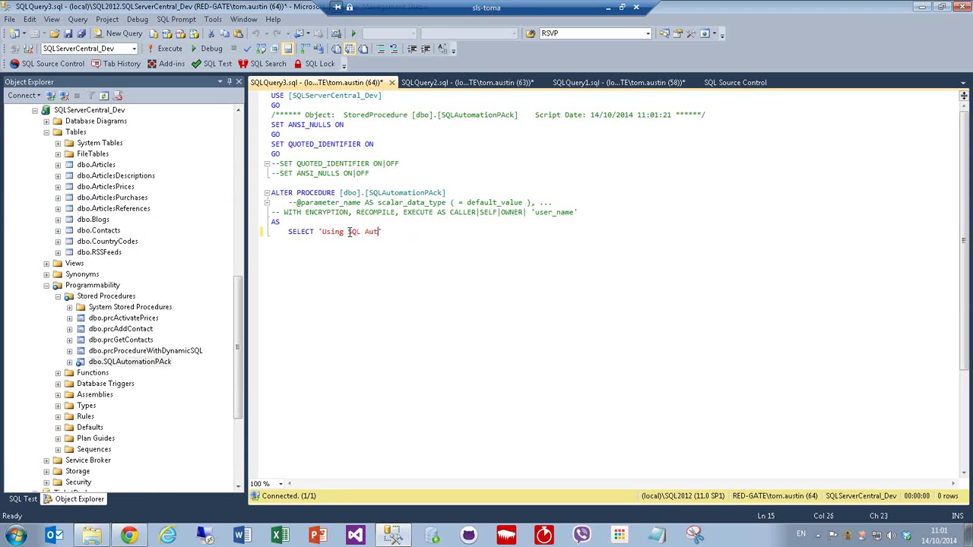
{"action": "type", "text": "omation Pack"}
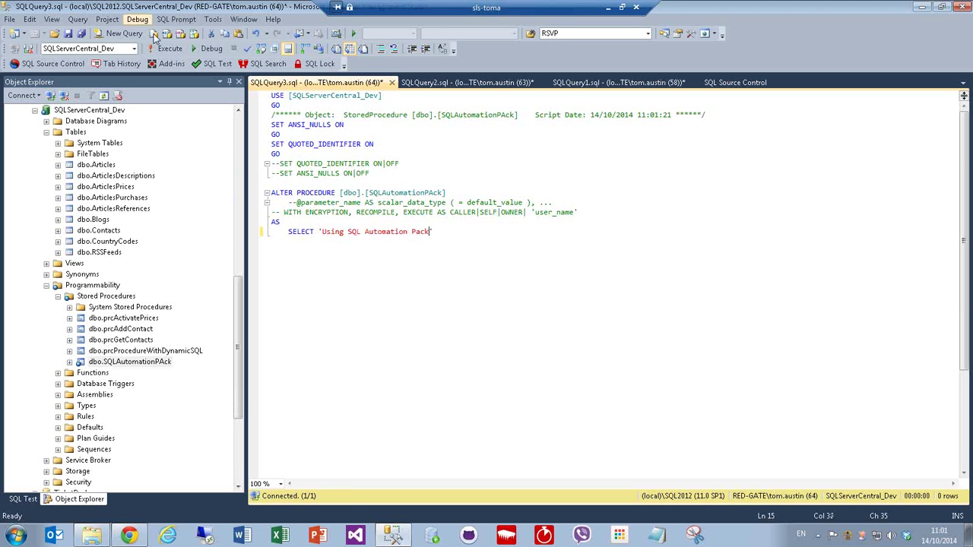
{"action": "left_click", "coordinate": [169, 49]}
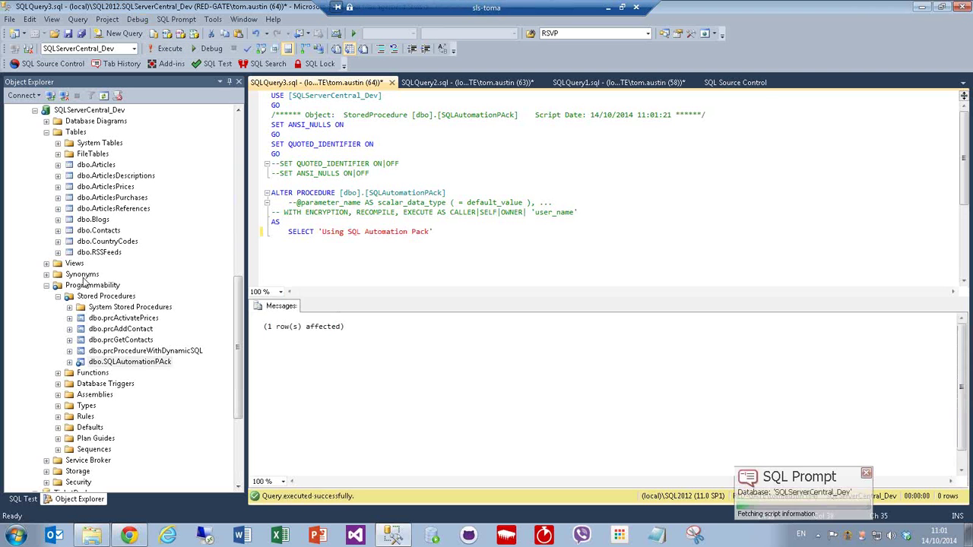
Step: Commit the edited SQLAutomationPAck procedure to source control with the comment "asdfasdf"
{"action": "right_click", "coordinate": [76, 286]}
{"action": "left_click", "coordinate": [129, 365]}
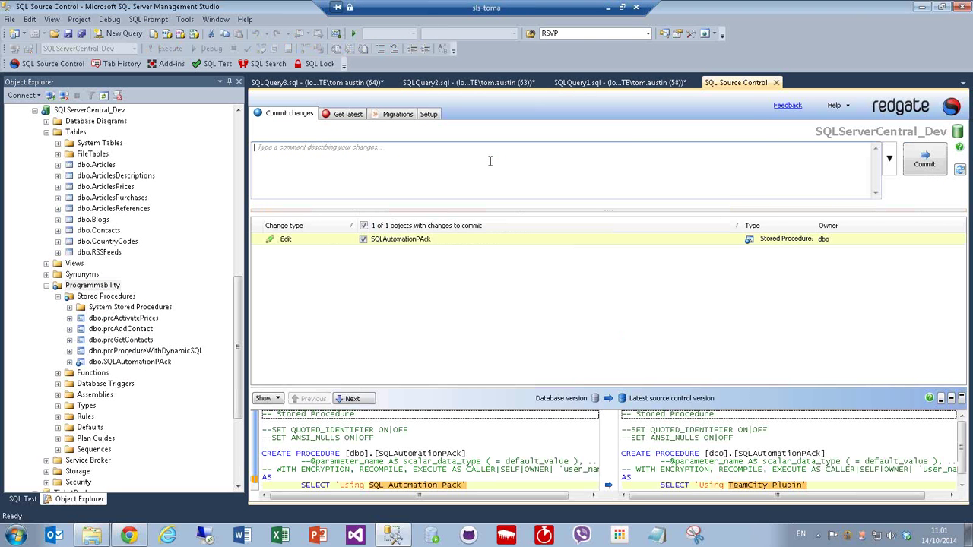
{"action": "type", "text": "asdfasdf"}
{"action": "left_click", "coordinate": [929, 172]}
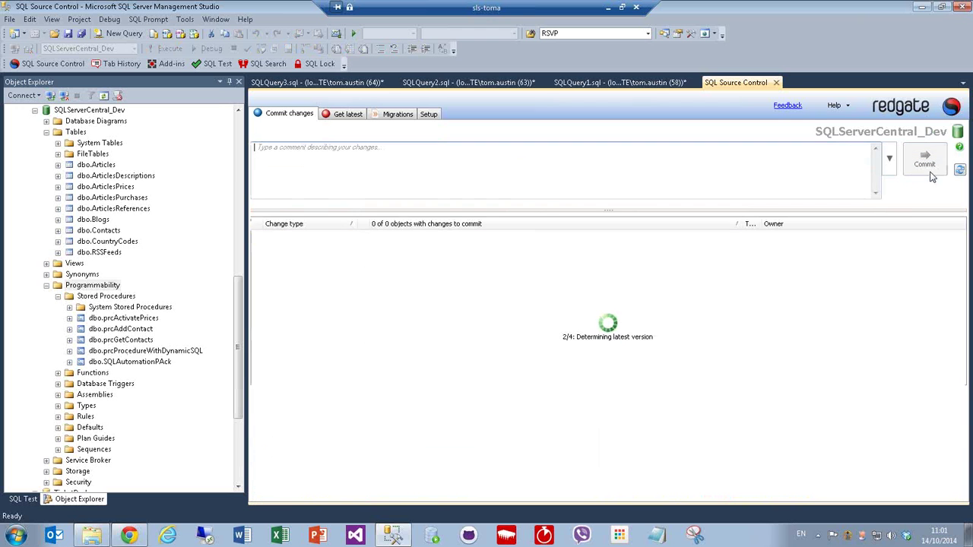
Step: Switch to TeamCity's projects overview, refresh it, and place the D:\UpdateScripts folder window beside the Database CI build list
{"action": "left_click", "coordinate": [120, 538]}
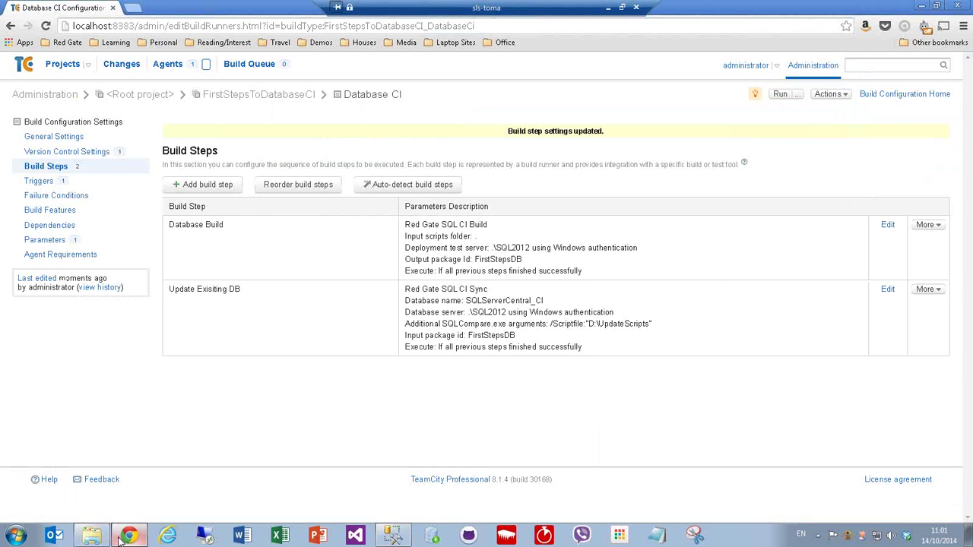
{"action": "left_click", "coordinate": [57, 68]}
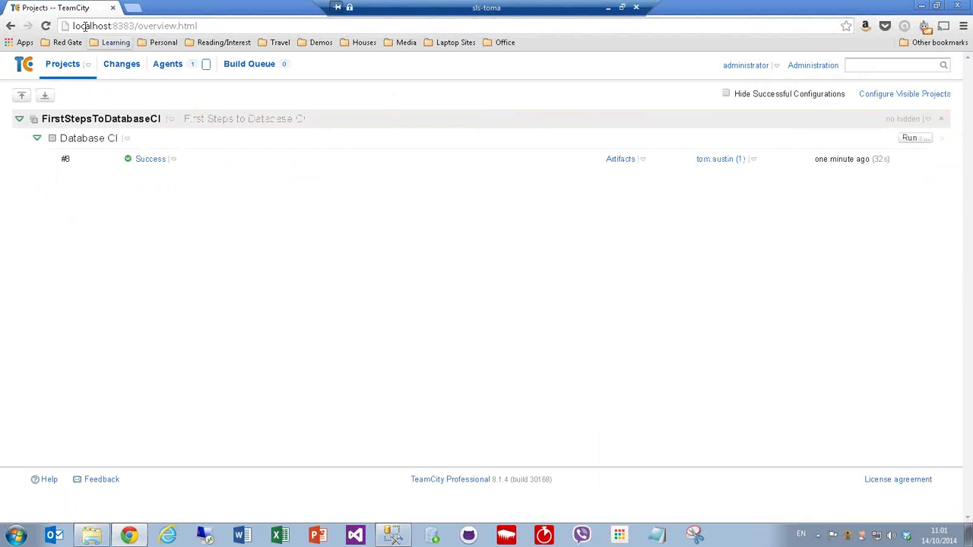
{"action": "left_click", "coordinate": [46, 26]}
{"action": "left_click", "coordinate": [92, 536]}
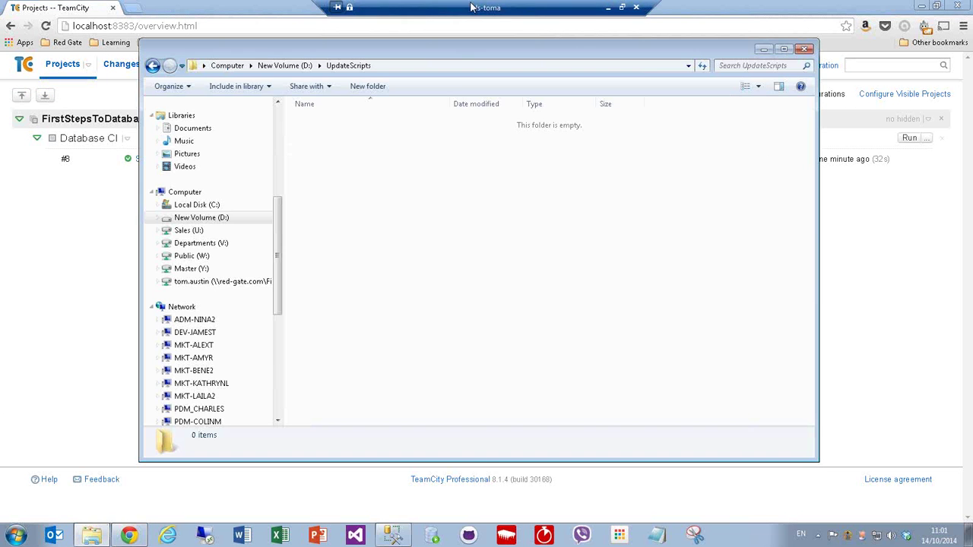
{"action": "left_click_drag", "start_coordinate": [455, 53], "coordinate": [639, 164]}
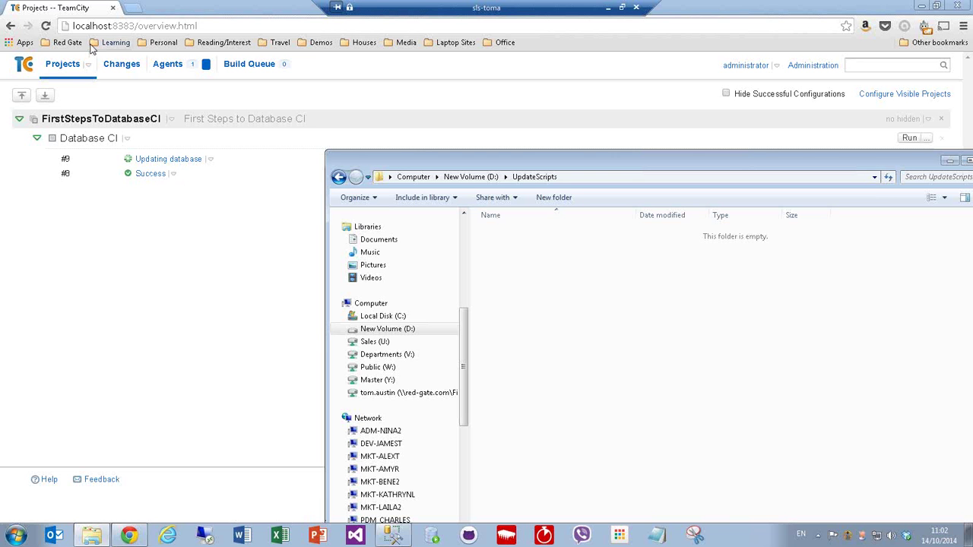
Step: Open the Update Exisiting DB build step of the Database CI configuration for editing
{"action": "left_click", "coordinate": [126, 139]}
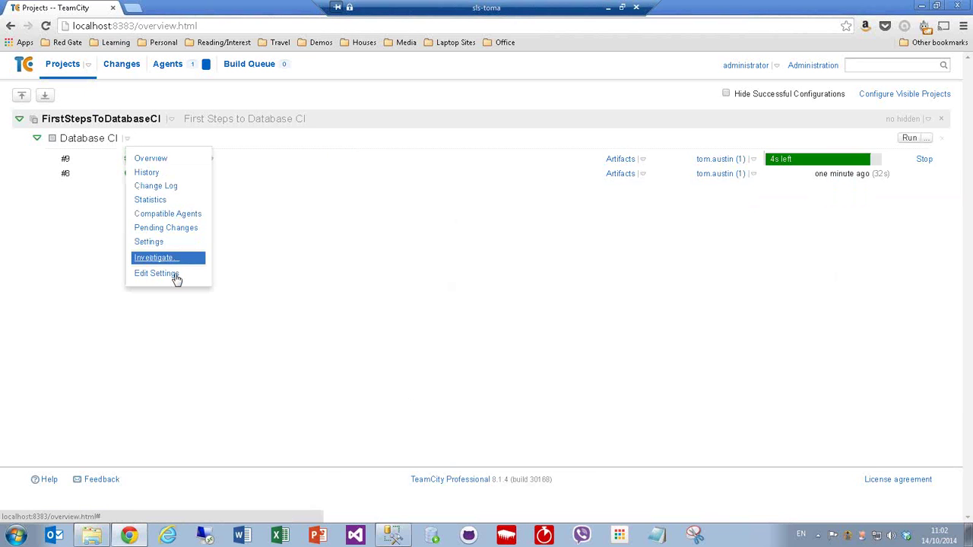
{"action": "left_click", "coordinate": [157, 274]}
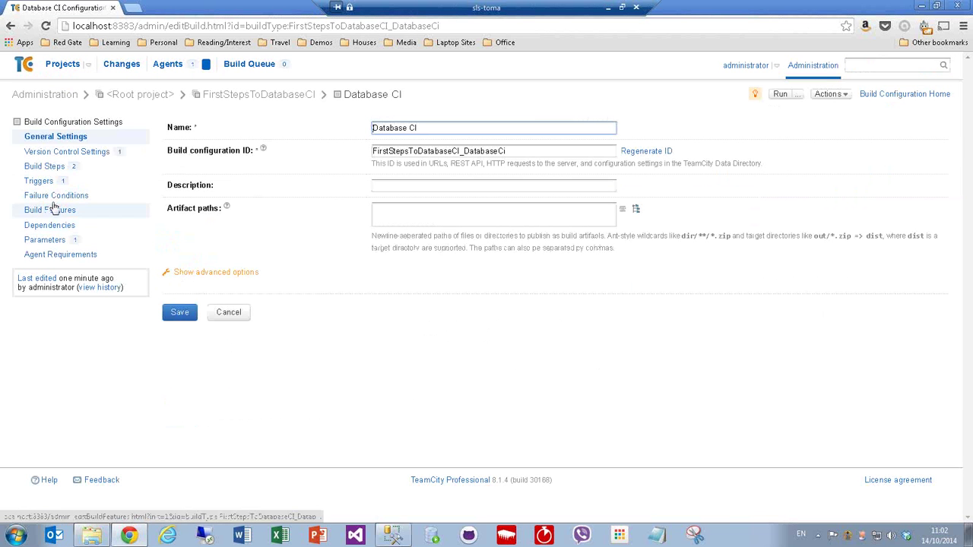
{"action": "left_click", "coordinate": [57, 166]}
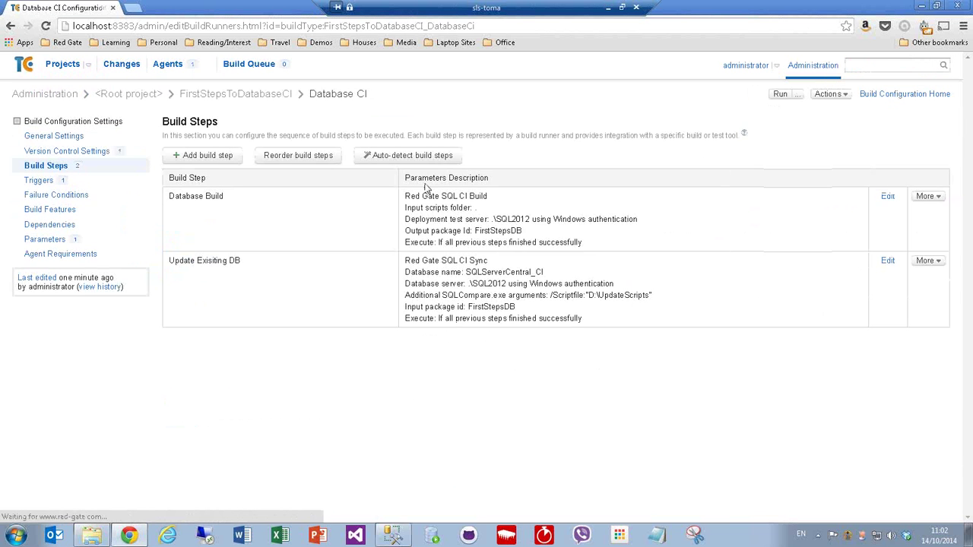
{"action": "left_click", "coordinate": [887, 261]}
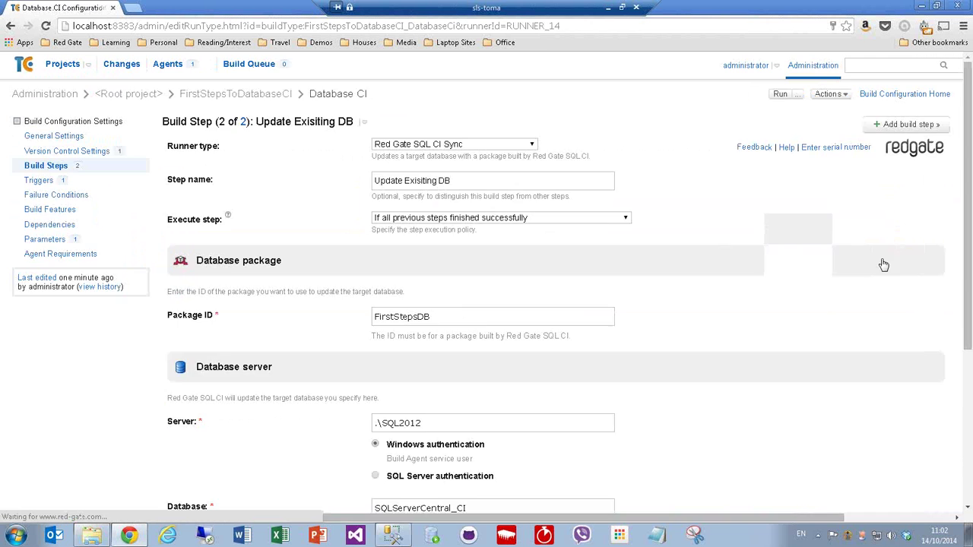
{"action": "scroll", "coordinate": [682, 333], "scroll_direction": "down", "scroll_amount": 3}
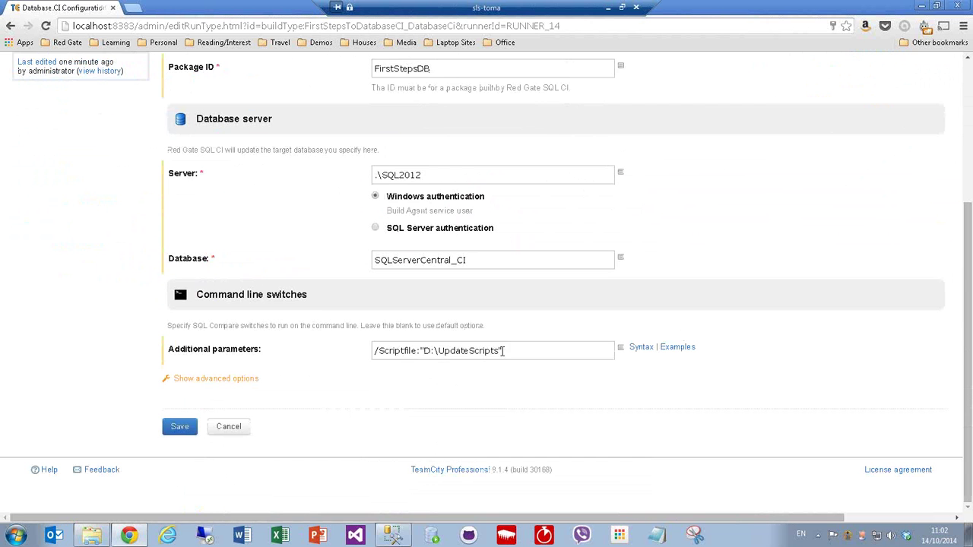
Step: Set the additional parameters to /Scriptfile:"D:\UpdateScripts\UpdateScript.sql" and save the build step
{"action": "left_click", "coordinate": [500, 352]}
{"action": "type", "text": "\\Updat"}
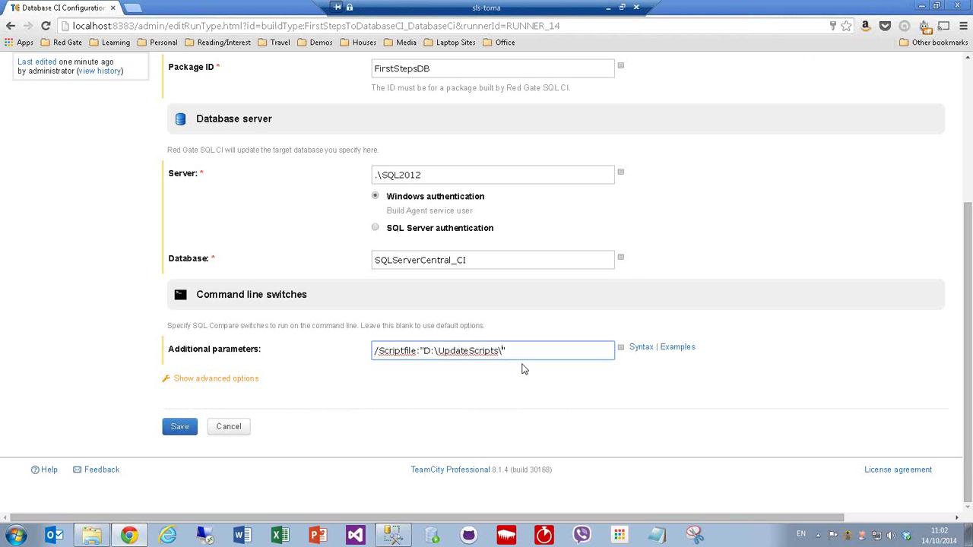
{"action": "type", "text": "e"}
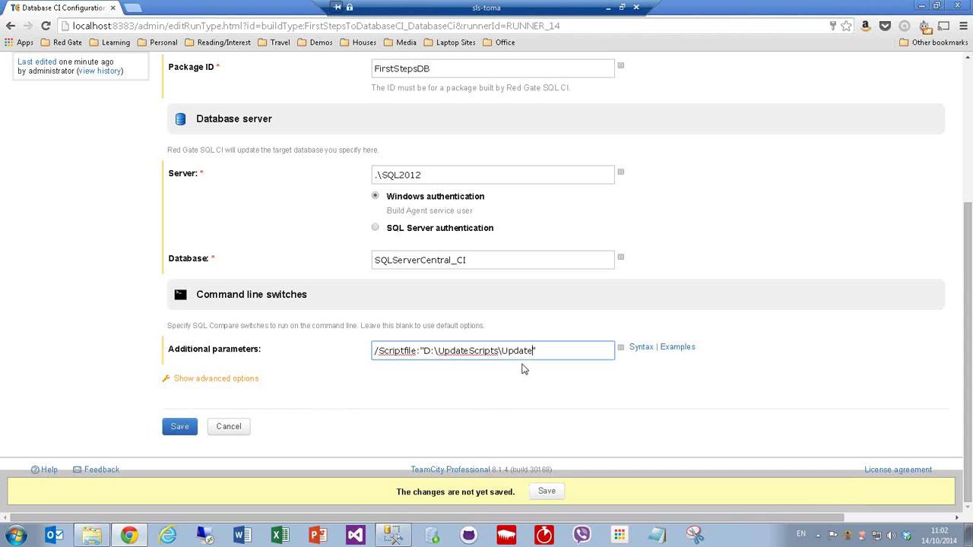
{"action": "type", "text": "Scrp"}
{"action": "key", "text": "BackSpace"}
{"action": "type", "text": "ipt.sql"}
{"action": "left_click", "coordinate": [547, 491]}
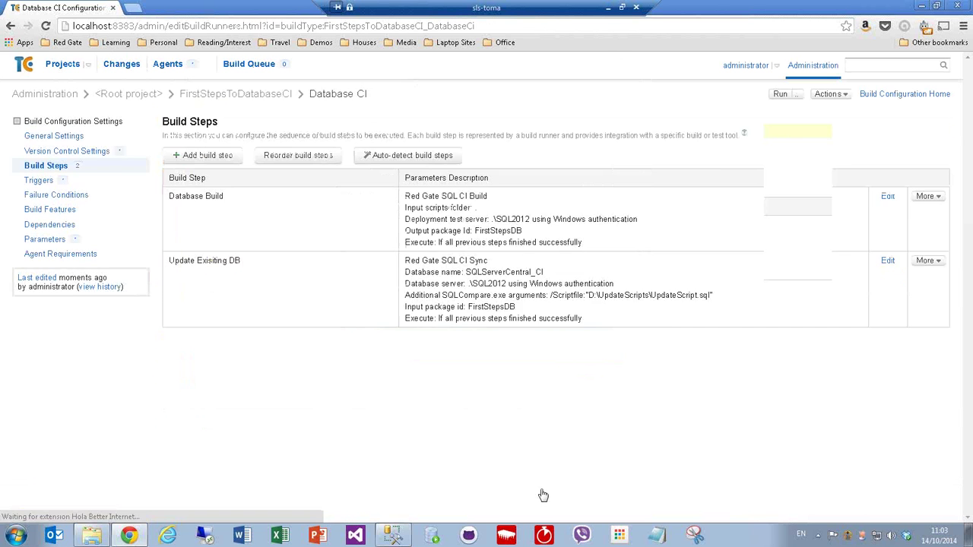
Step: Run the Database CI build from the projects overview and select UpdateScript.sql in the UpdateScripts folder
{"action": "left_click", "coordinate": [67, 65]}
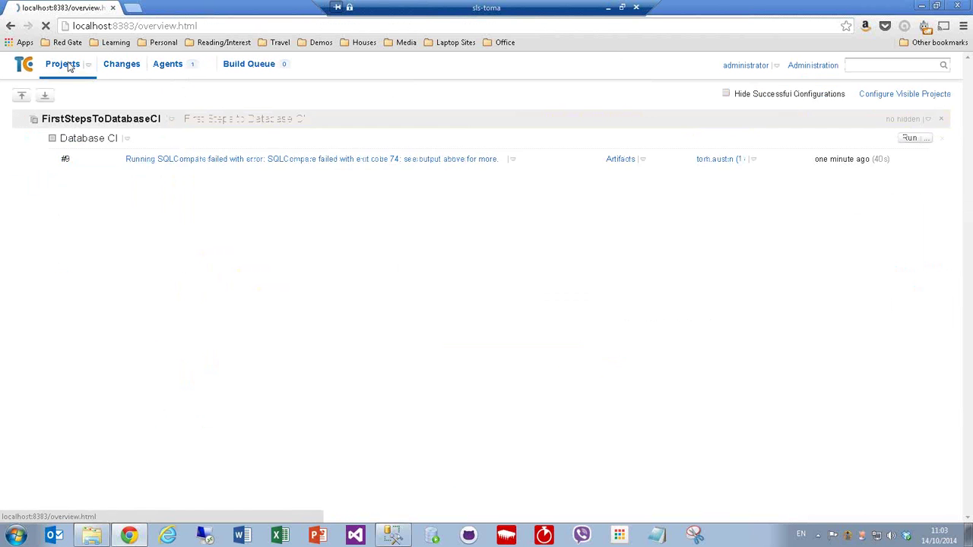
{"action": "left_click", "coordinate": [906, 142]}
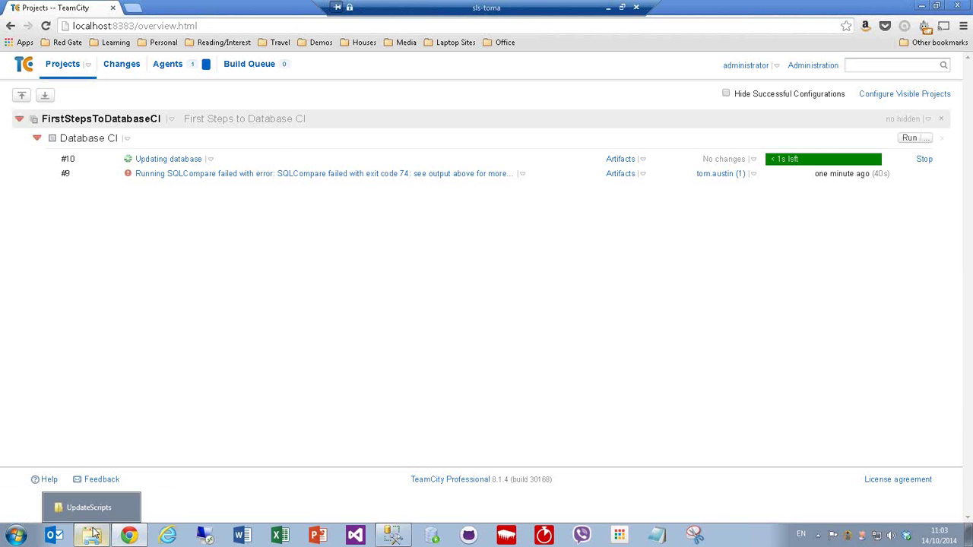
{"action": "left_click", "coordinate": [91, 534]}
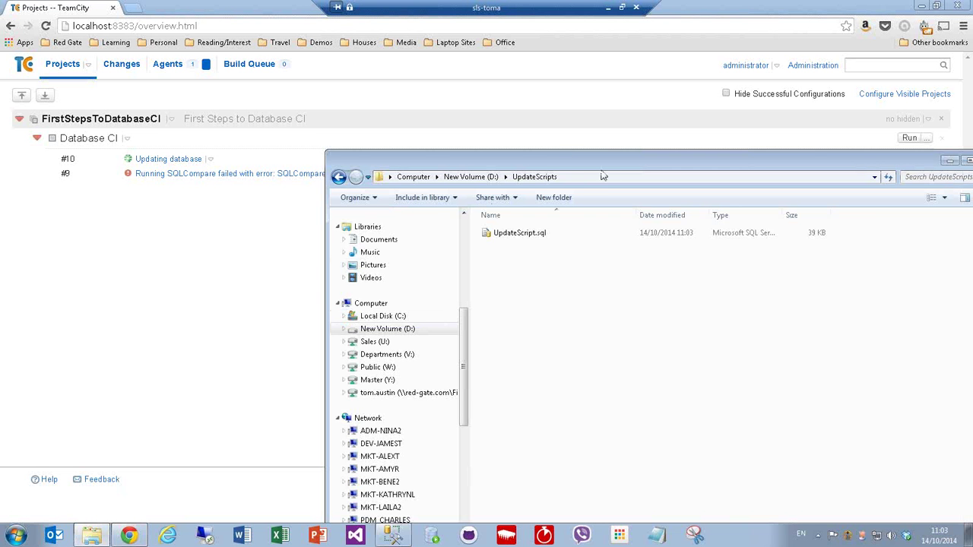
{"action": "left_click_drag", "start_coordinate": [601, 157], "coordinate": [645, 113]}
{"action": "left_click", "coordinate": [555, 191]}
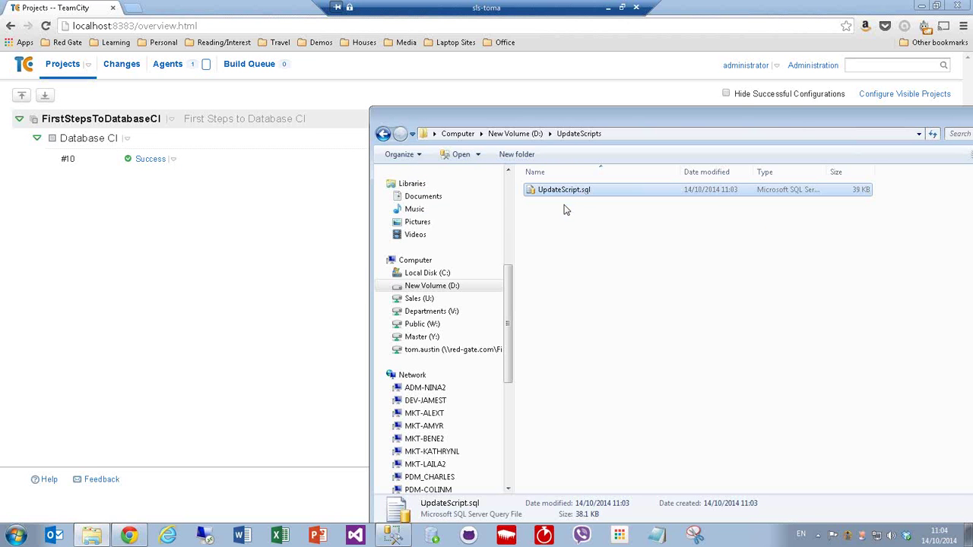
Step: Minimize the remote session and switch to the "TechGig - Intro to CI" presentation in PowerPoint
{"action": "left_click", "coordinate": [609, 7]}
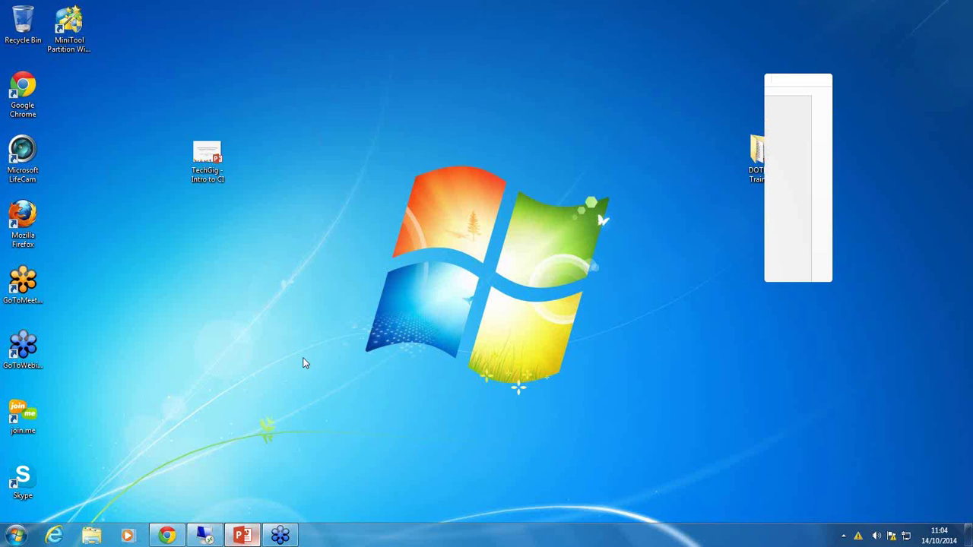
{"action": "key", "text": "alt+Tab"}
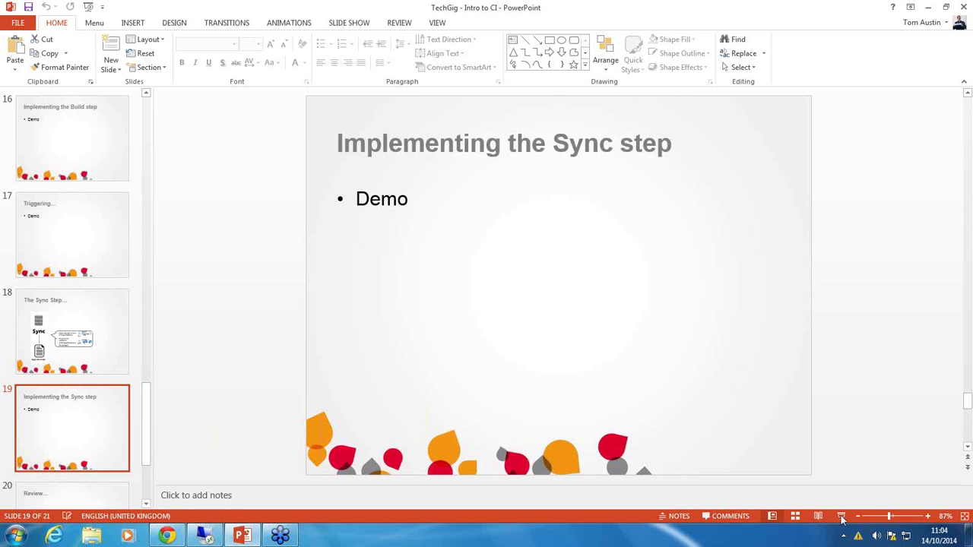